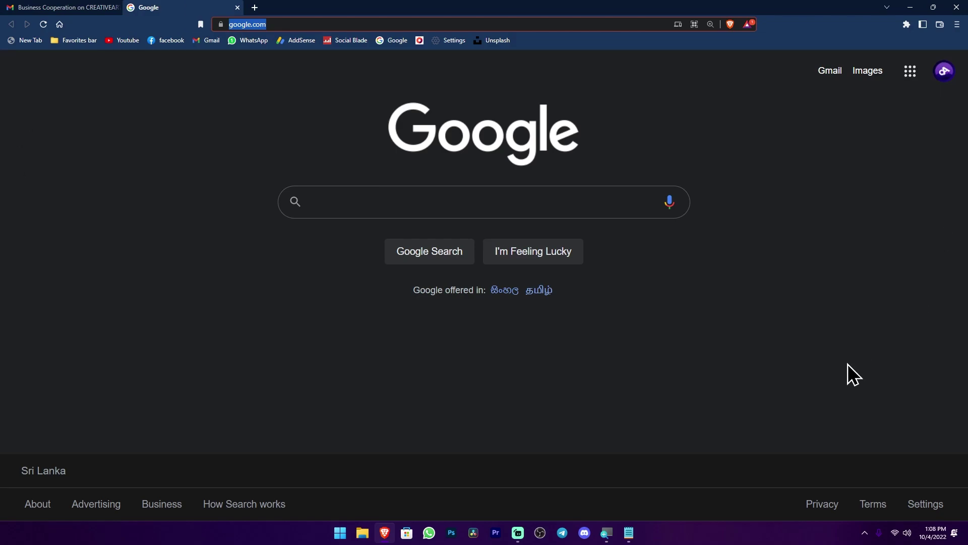
Start a blank Google Docs document from the Google apps grid
{"action": "left_click", "coordinate": [912, 73]}
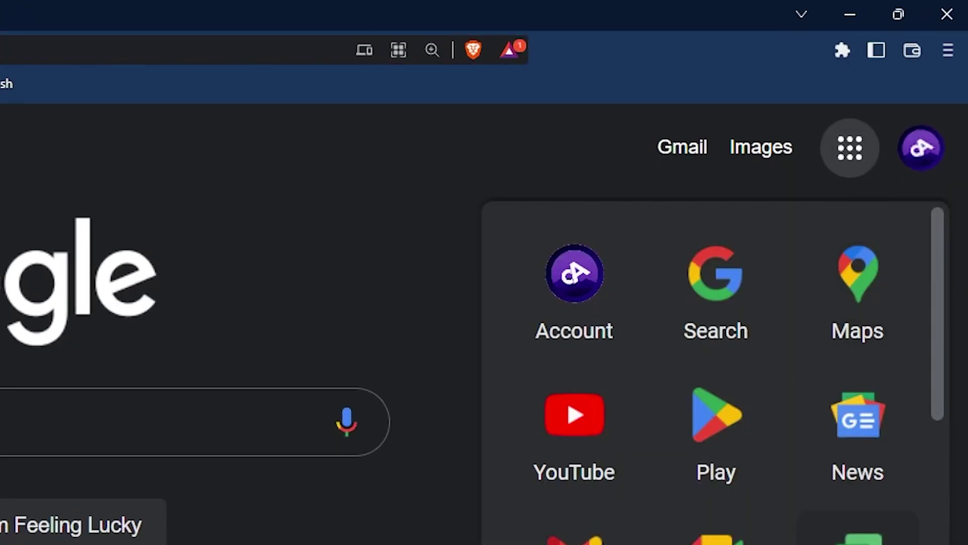
{"action": "scroll", "coordinate": [901, 299], "scroll_direction": "down", "scroll_amount": 5}
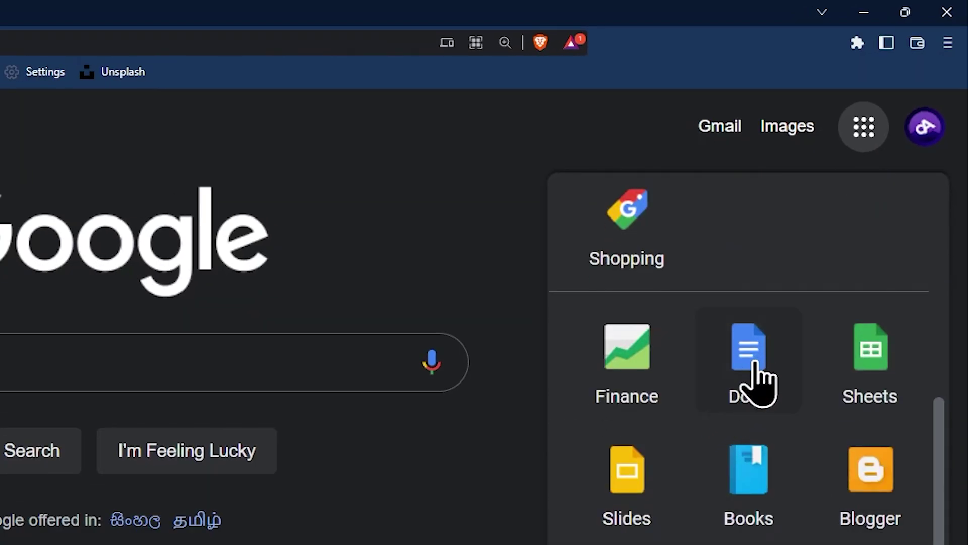
{"action": "left_click", "coordinate": [755, 363]}
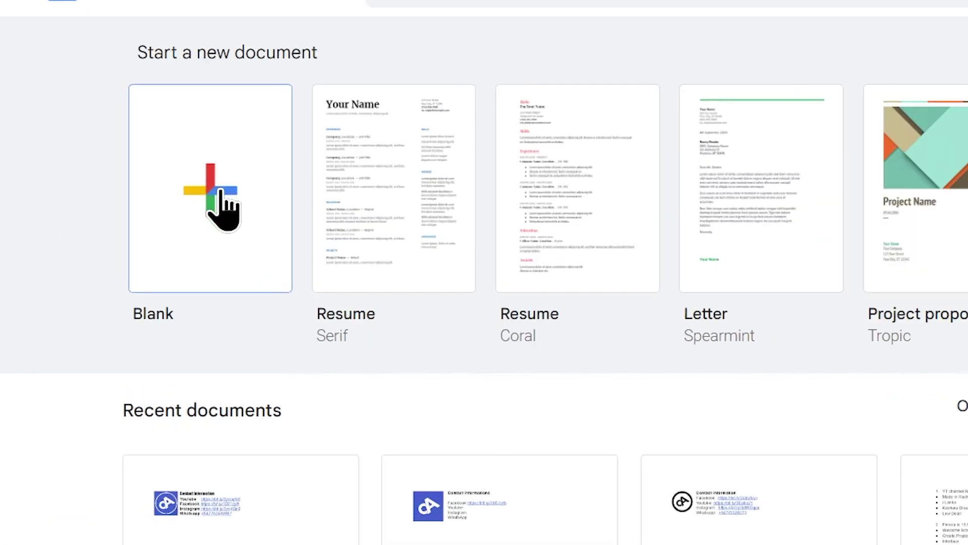
{"action": "left_click", "coordinate": [153, 200]}
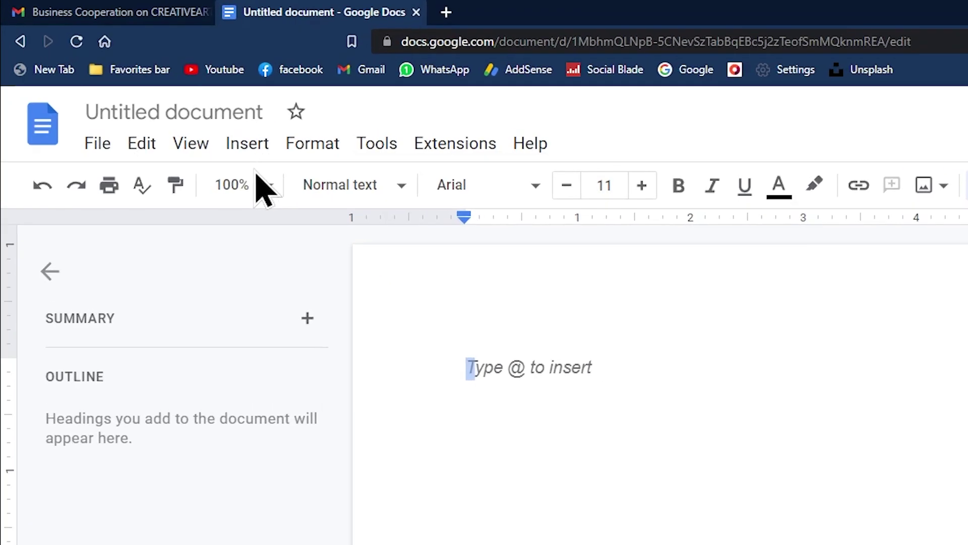
Insert a 2 x 1 table and drag its middle border left to narrow the first column
{"action": "left_click", "coordinate": [252, 147]}
{"action": "mouse_move", "coordinate": [297, 228]}
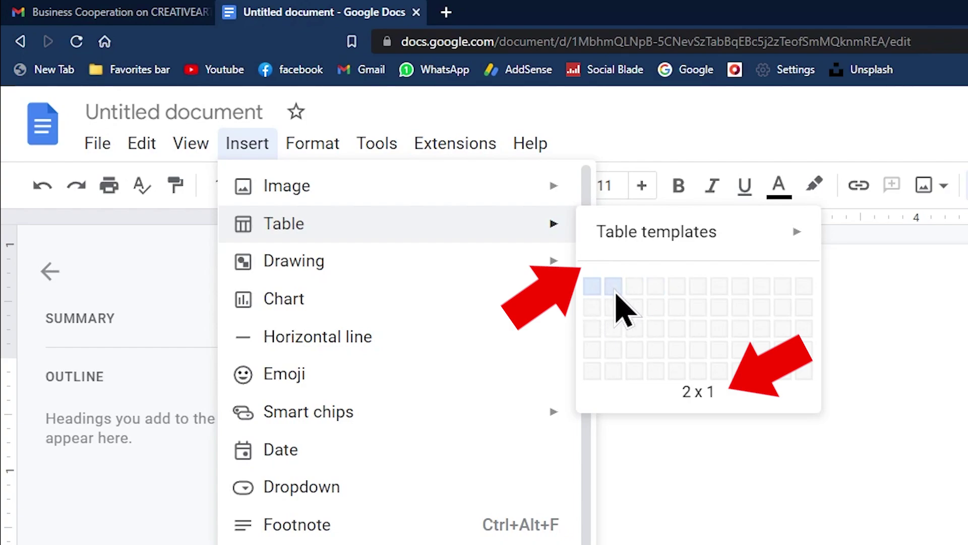
{"action": "left_click", "coordinate": [615, 293]}
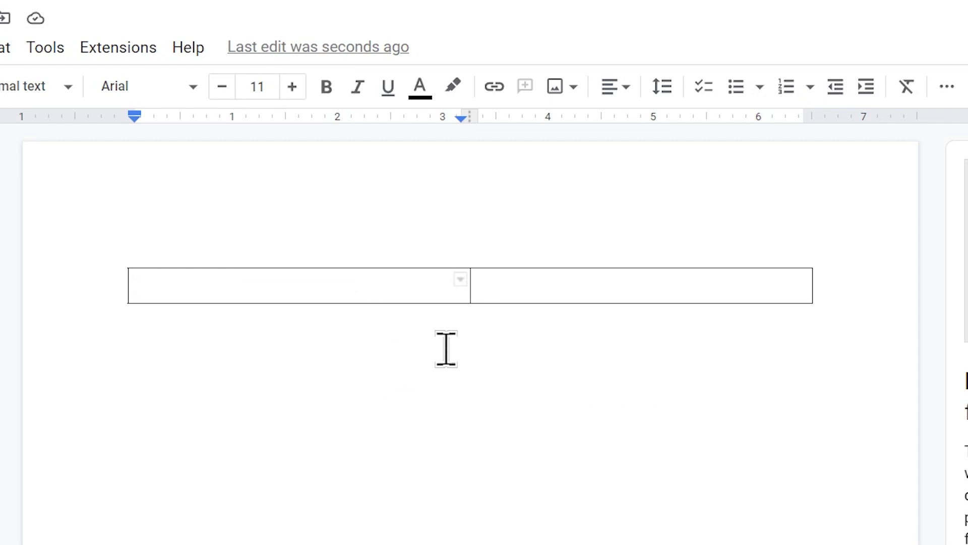
{"action": "left_click_drag", "start_coordinate": [469, 278], "coordinate": [238, 383]}
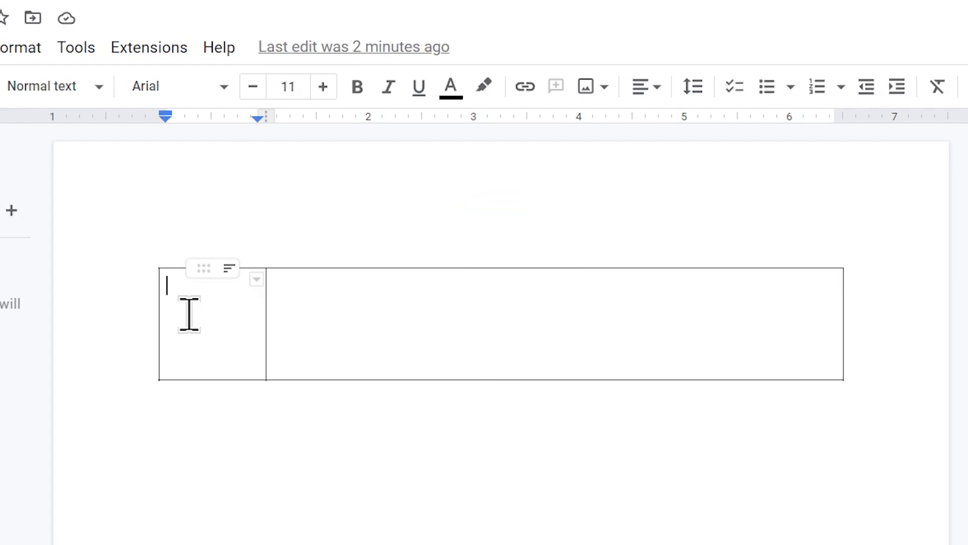
Place the cursor inside the table's narrow left cell
{"action": "left_click", "coordinate": [236, 50]}
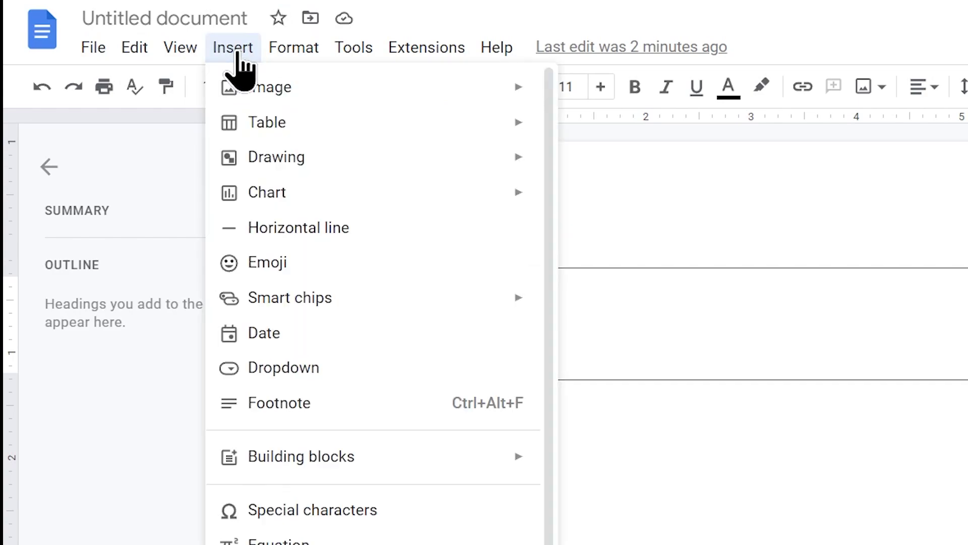
{"action": "mouse_move", "coordinate": [269, 96]}
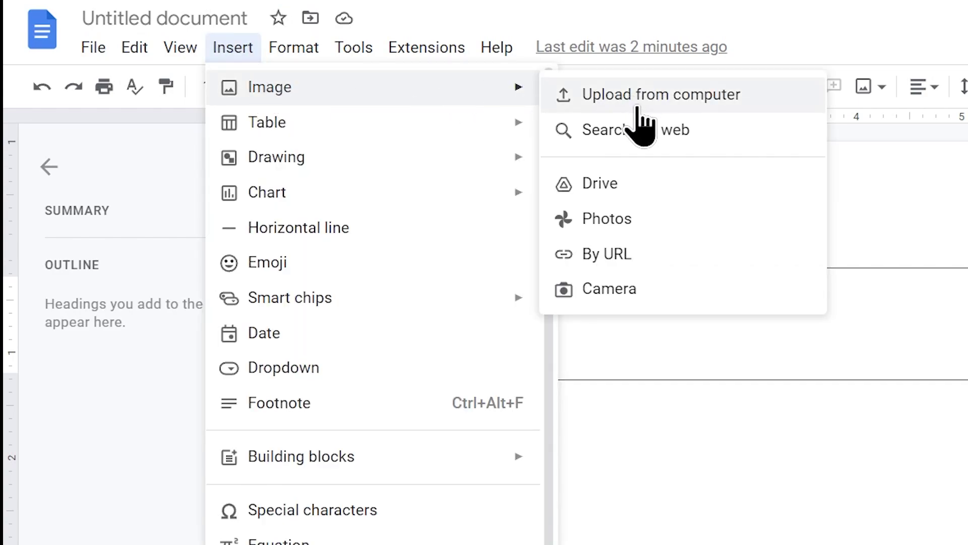
{"action": "left_click", "coordinate": [919, 162]}
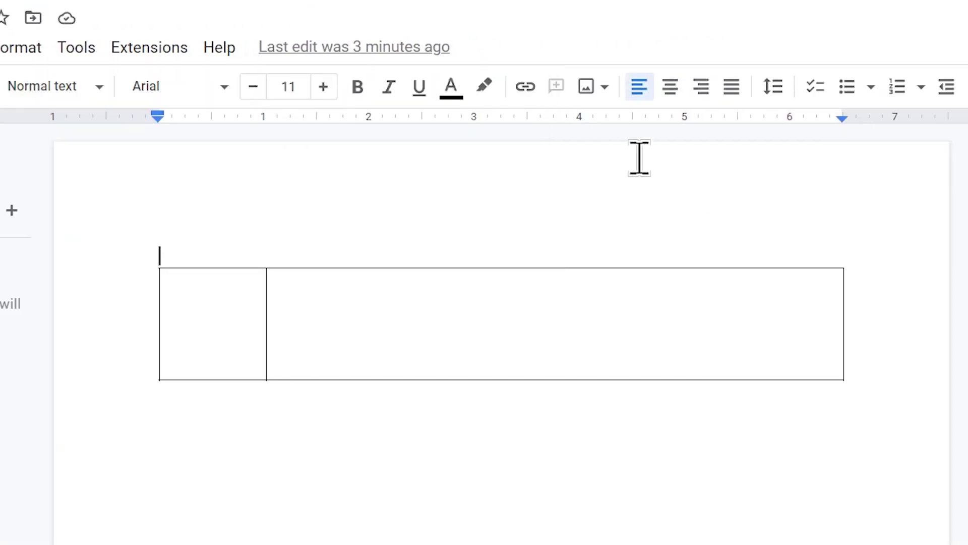
{"action": "left_click", "coordinate": [865, 88]}
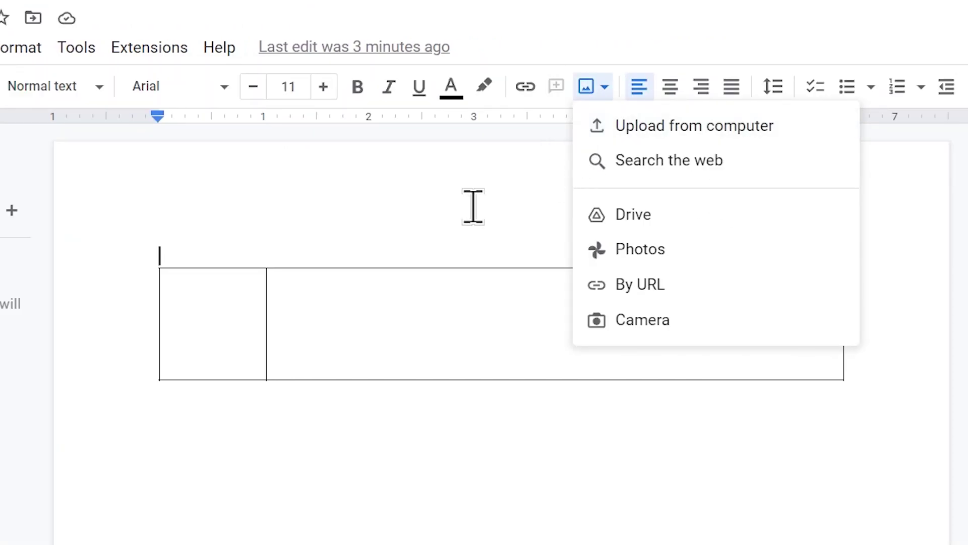
{"action": "left_click", "coordinate": [493, 195]}
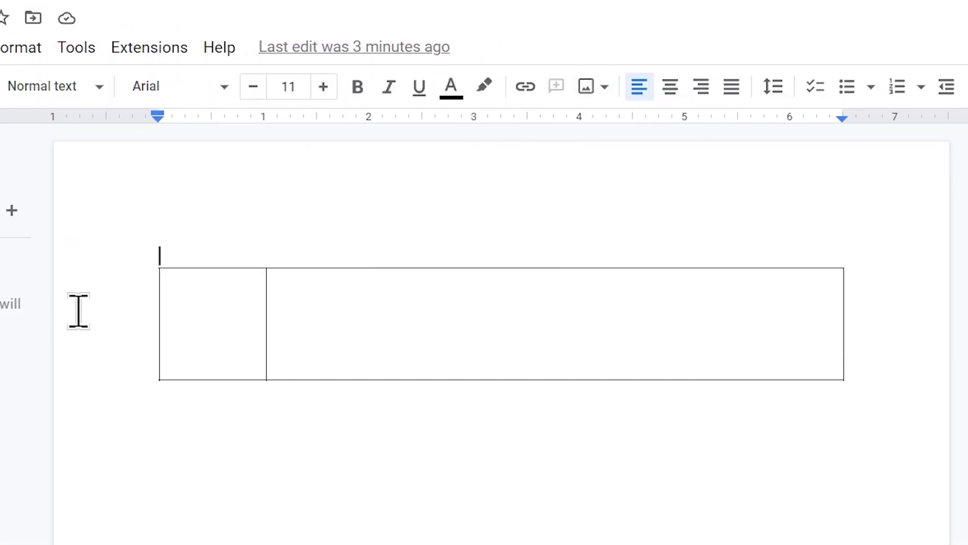
{"action": "left_click", "coordinate": [180, 294]}
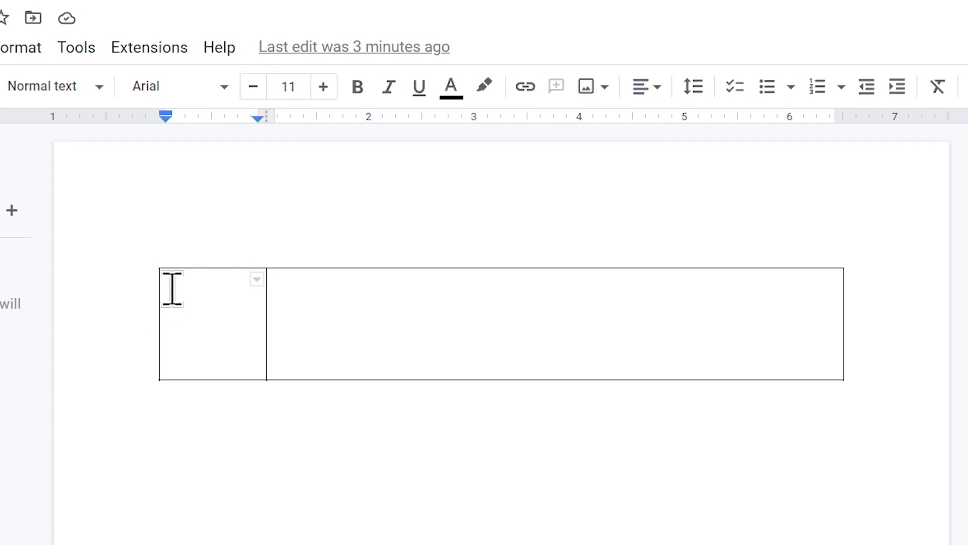
{"action": "left_click", "coordinate": [166, 253]}
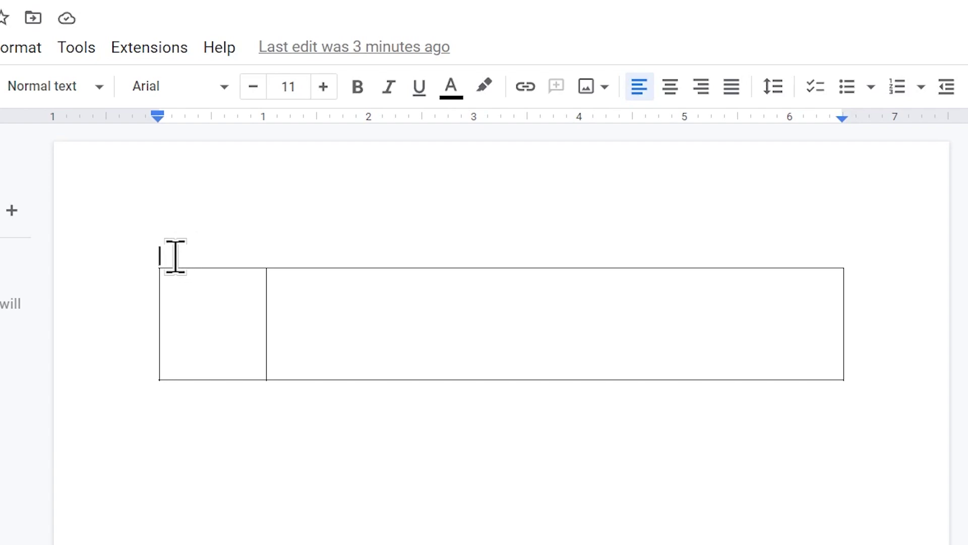
{"action": "double_click", "coordinate": [177, 292]}
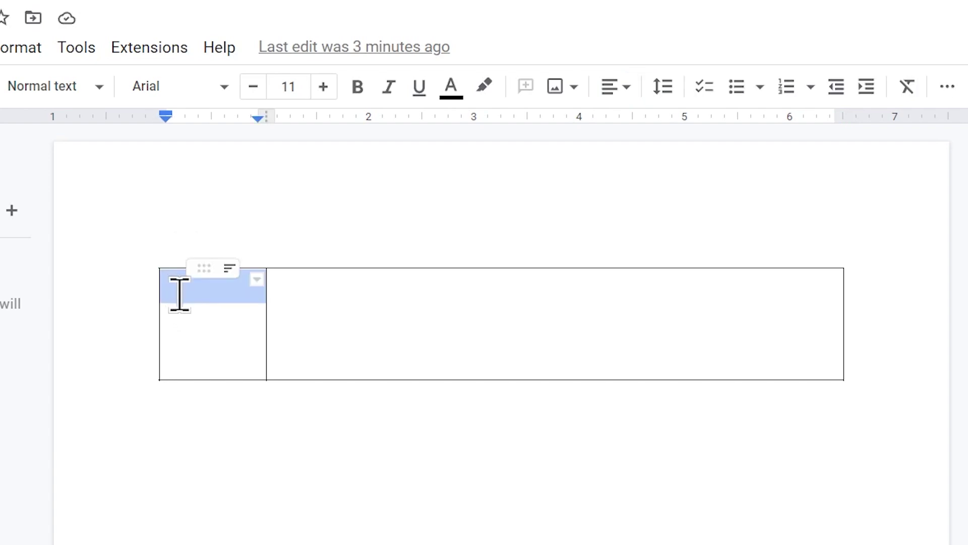
{"action": "left_click", "coordinate": [176, 319]}
{"action": "mouse_move", "coordinate": [177, 318]}
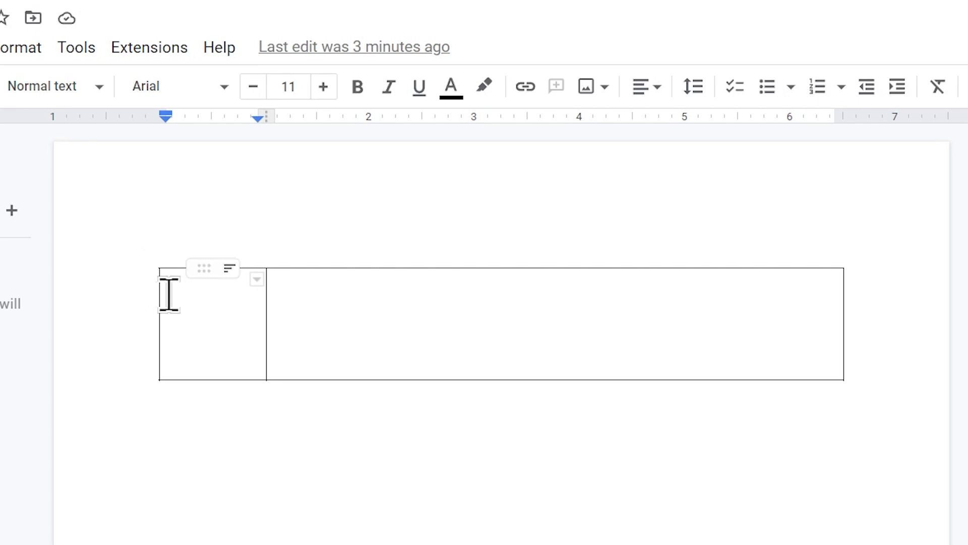
Upload the Creativeart Symbol2222 logo from the computer into that cell
{"action": "left_click", "coordinate": [235, 51]}
{"action": "mouse_move", "coordinate": [216, 56]}
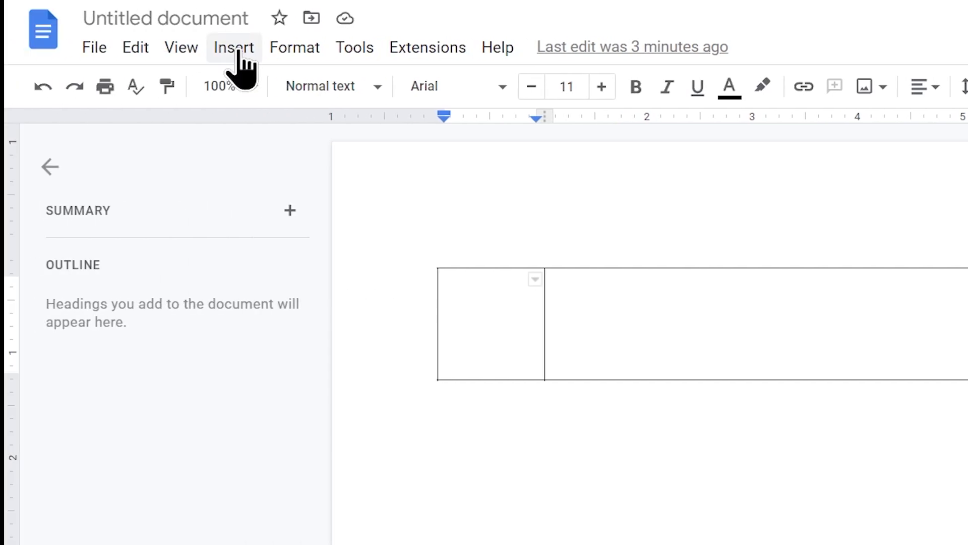
{"action": "mouse_move", "coordinate": [256, 87]}
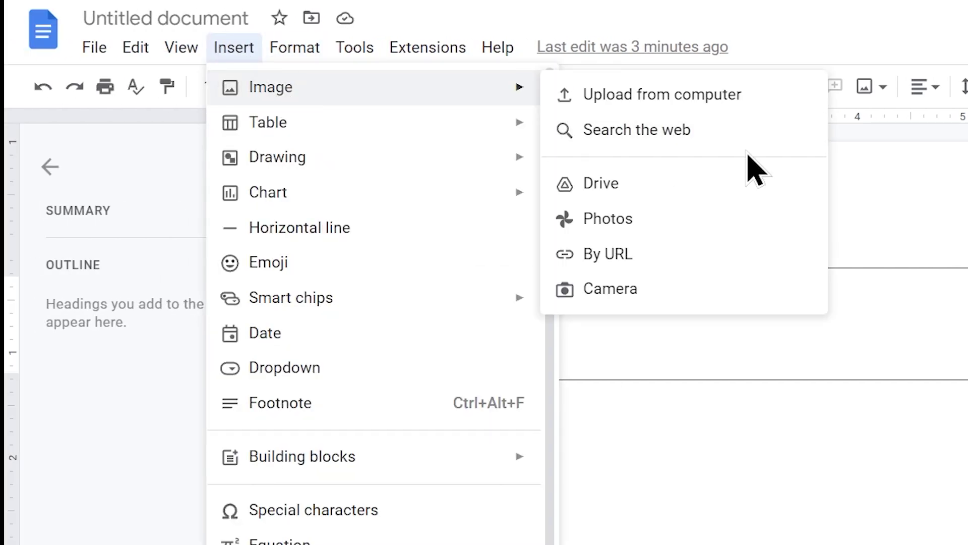
{"action": "left_click", "coordinate": [711, 100]}
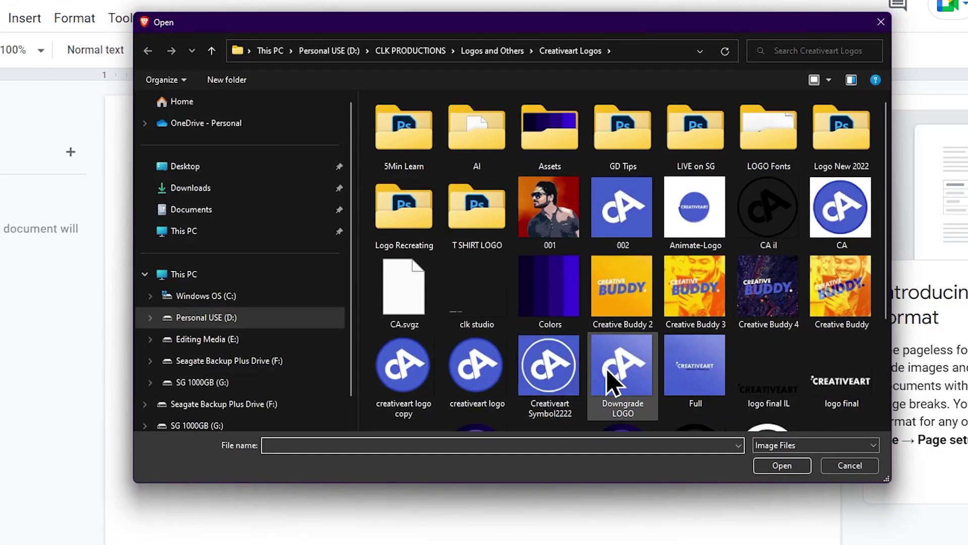
{"action": "left_click", "coordinate": [567, 367]}
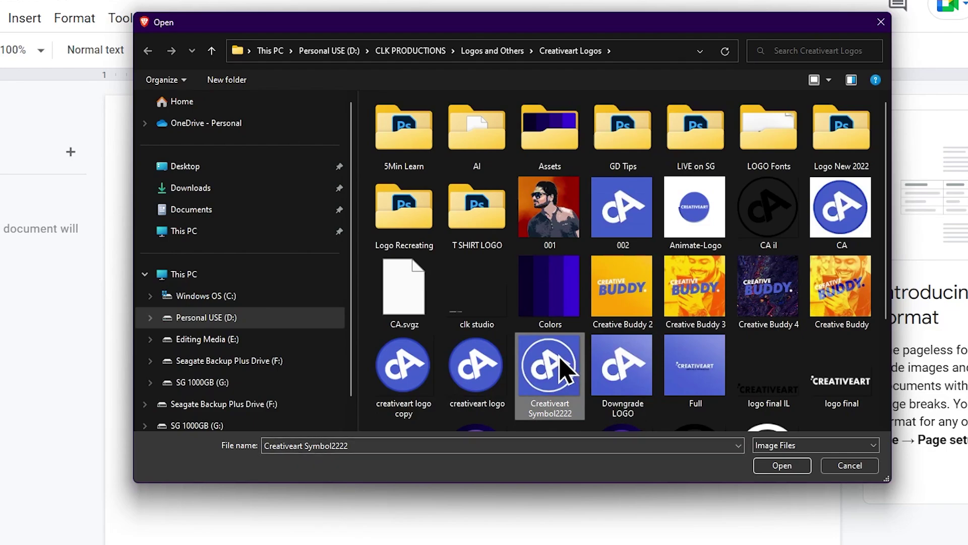
{"action": "double_click", "coordinate": [566, 368]}
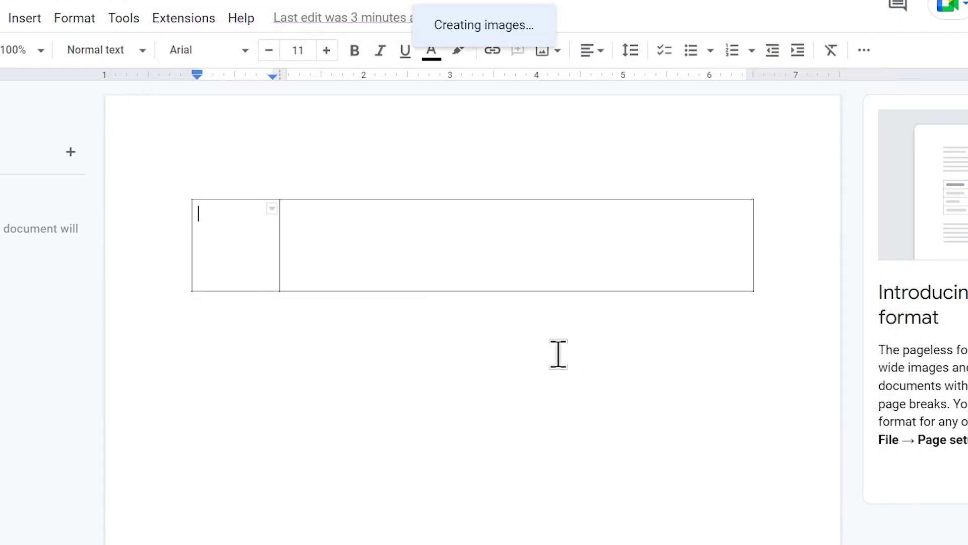
In the right cell, type 'Contact Information' followed by YOUTUBE, FACEBOOK, INSTAGRAM and WHATSAPP lines
{"action": "left_click", "coordinate": [303, 216]}
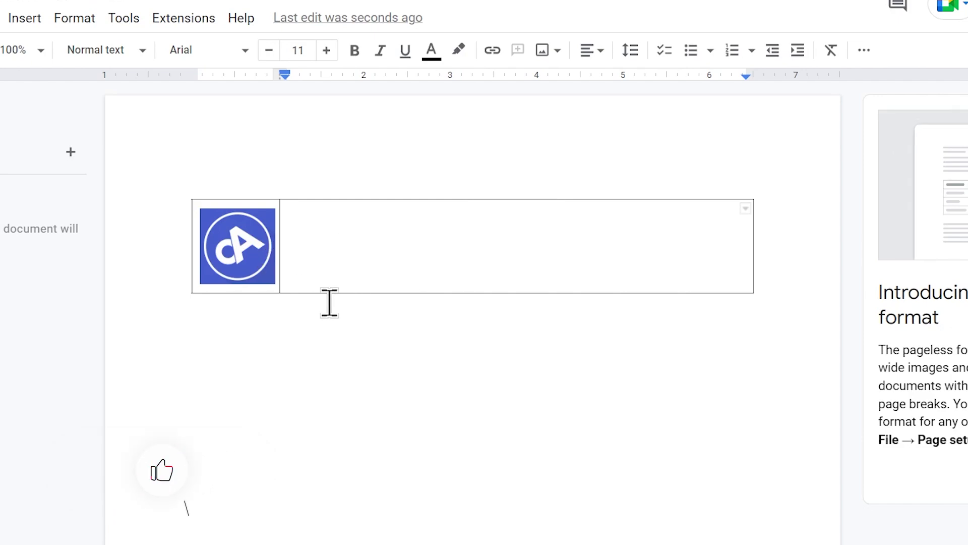
{"action": "mouse_move", "coordinate": [380, 259]}
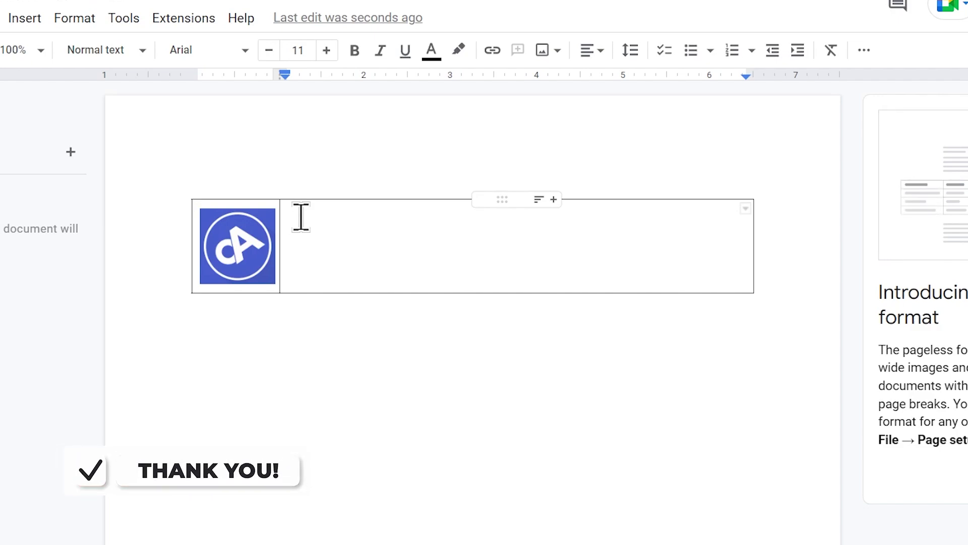
{"action": "type", "text": "Contact Information"}
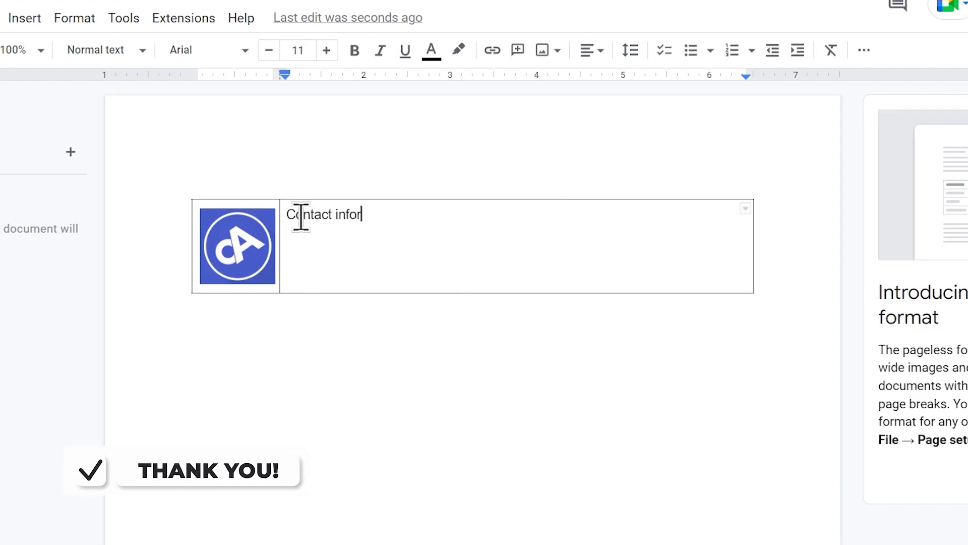
{"action": "key", "text": "Return"}
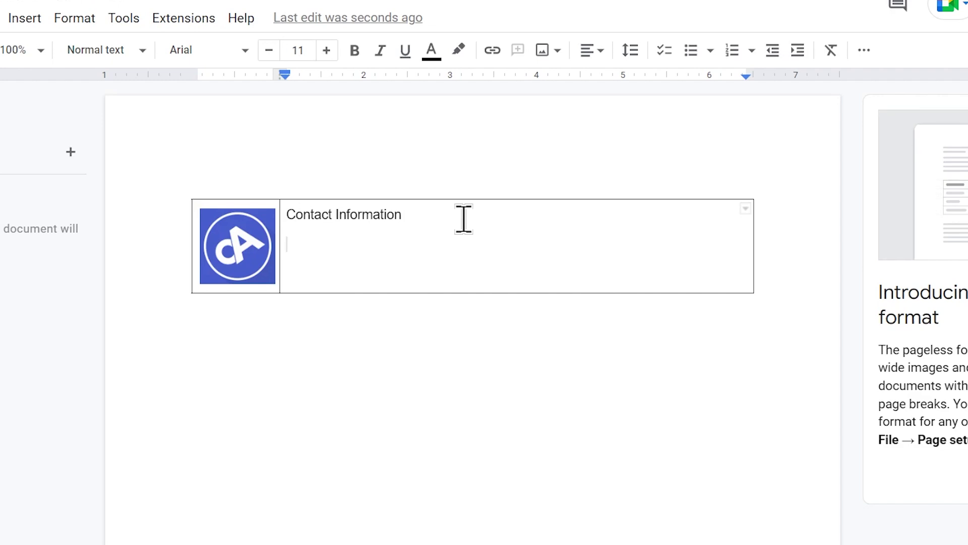
{"action": "type", "text": "YOUTUBE "}
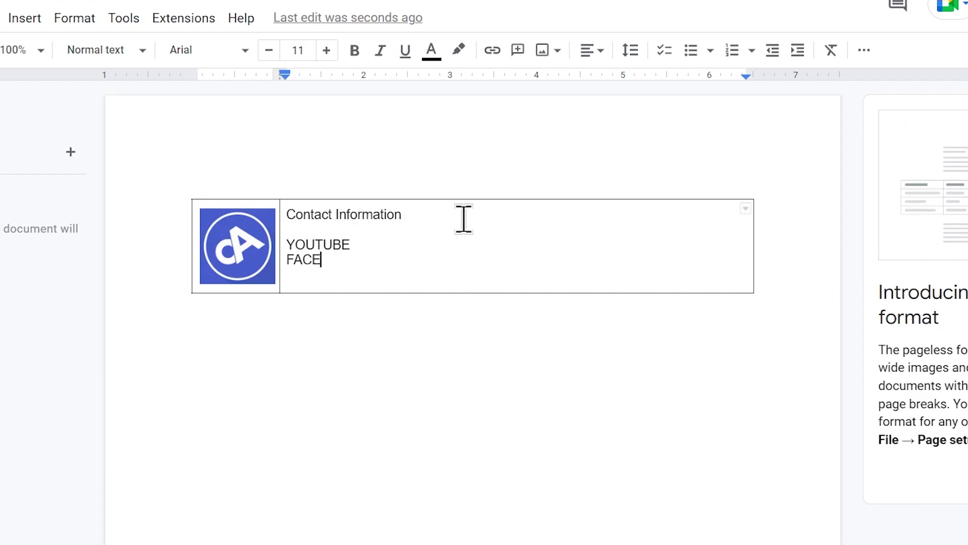
{"action": "type", "text": "FACEBOO"}
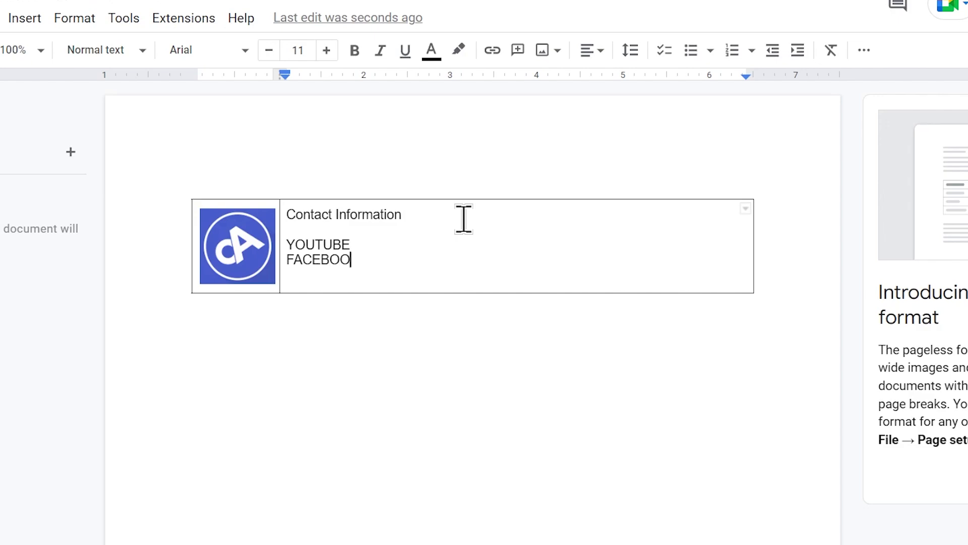
{"action": "type", "text": "K INSTAGRAM"}
{"action": "key", "text": "Return"}
{"action": "type", "text": "WHATSAP"}
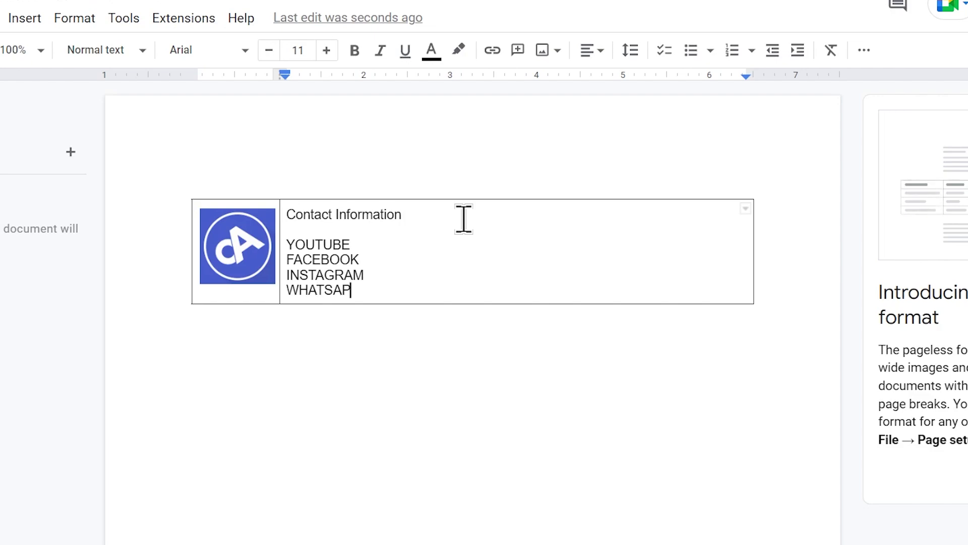
{"action": "key", "text": "Up"}
{"action": "key", "text": "Up"}
{"action": "key", "text": "Up"}
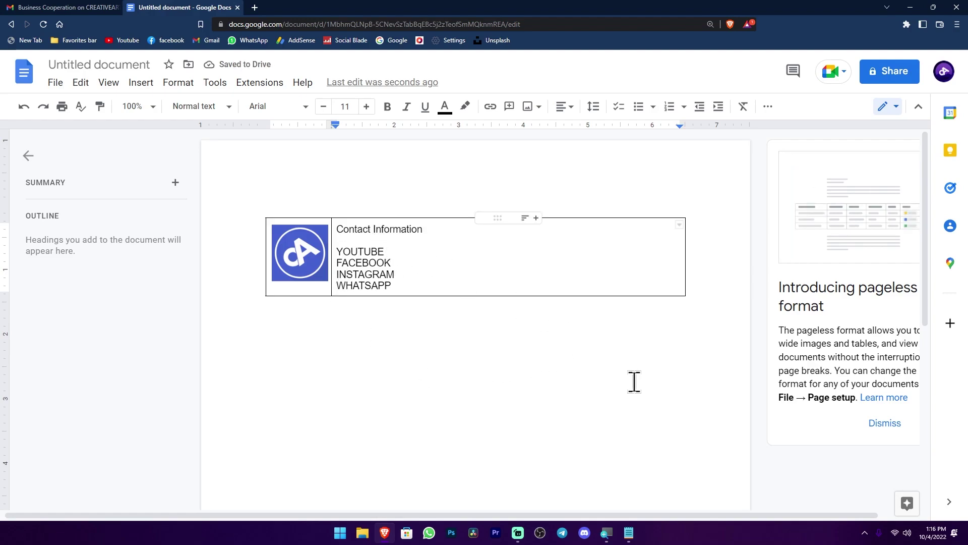
Copy the Facebook and YouTube short links from Notepad and paste them after their labels
{"action": "mouse_move", "coordinate": [629, 531]}
{"action": "left_click", "coordinate": [555, 346]}
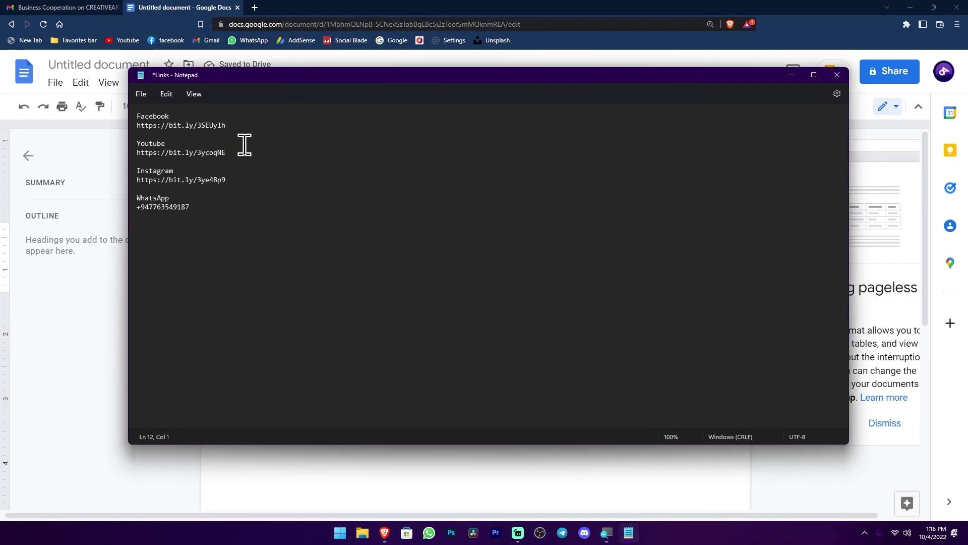
{"action": "left_click_drag", "start_coordinate": [319, 77], "coordinate": [554, 286]}
{"action": "left_click_drag", "start_coordinate": [461, 335], "coordinate": [364, 328]}
{"action": "key", "text": "ctrl+c"}
{"action": "left_click", "coordinate": [404, 263]}
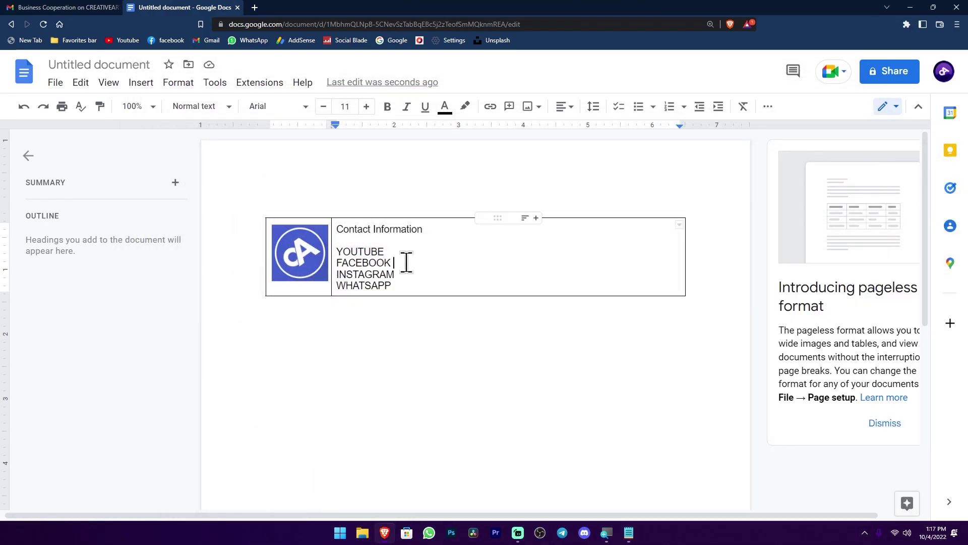
{"action": "key", "text": "ctrl+v"}
{"action": "key", "text": "alt+Tab"}
{"action": "left_click_drag", "start_coordinate": [459, 362], "coordinate": [369, 363]}
{"action": "key", "text": "ctrl+c"}
{"action": "left_click", "coordinate": [422, 251]}
{"action": "key", "text": "ctrl+v"}
Paste the Instagram link and WhatsApp phone number after their labels, then delete the blank lines
{"action": "key", "text": "alt+Tab"}
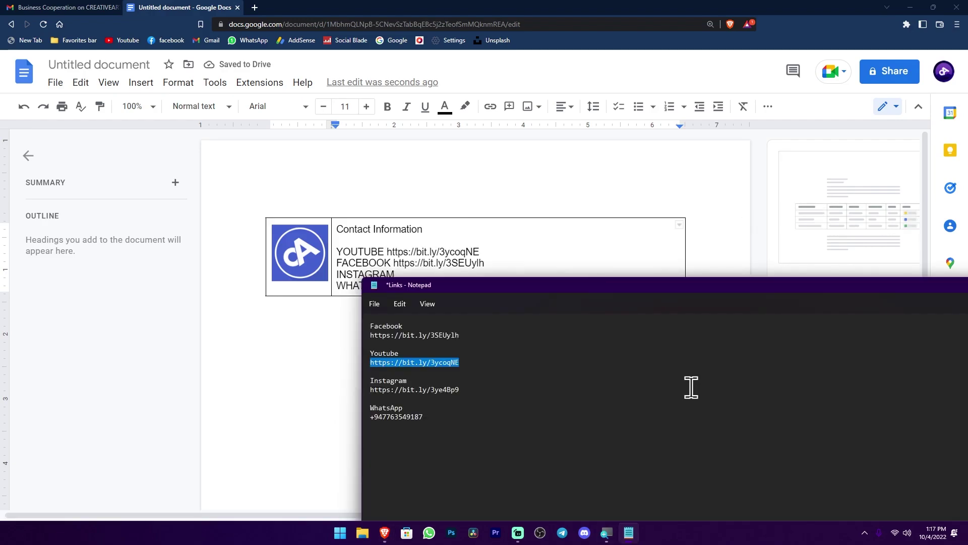
{"action": "left_click_drag", "start_coordinate": [461, 390], "coordinate": [358, 391]}
{"action": "key", "text": "ctrl+c"}
{"action": "left_click", "coordinate": [419, 274]}
{"action": "key", "text": "ctrl+v"}
{"action": "left_click", "coordinate": [637, 540]}
{"action": "left_click_drag", "start_coordinate": [426, 419], "coordinate": [352, 420]}
{"action": "key", "text": "ctrl+c"}
{"action": "key", "text": "alt+Tab"}
{"action": "left_click", "coordinate": [406, 309]}
{"action": "key", "text": "ctrl+v"}
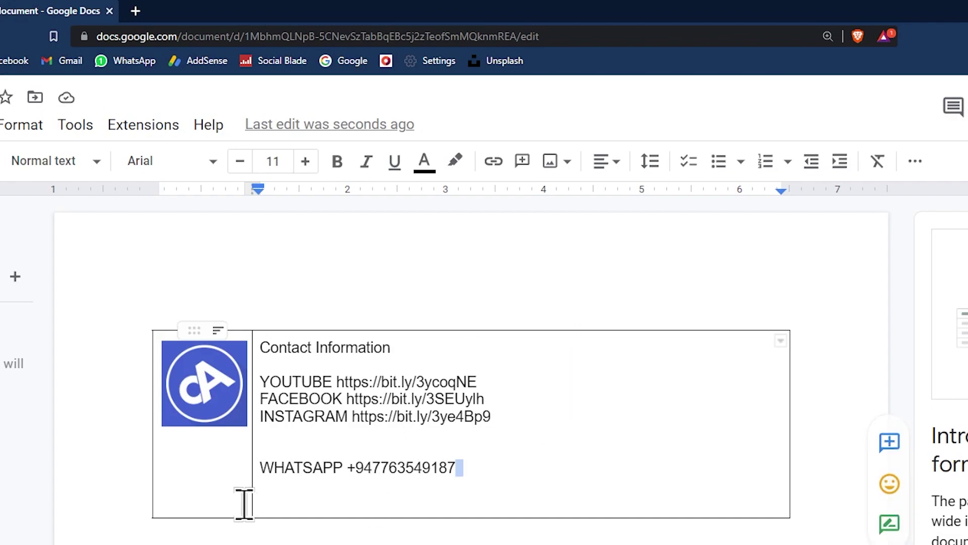
{"action": "left_click", "coordinate": [259, 468]}
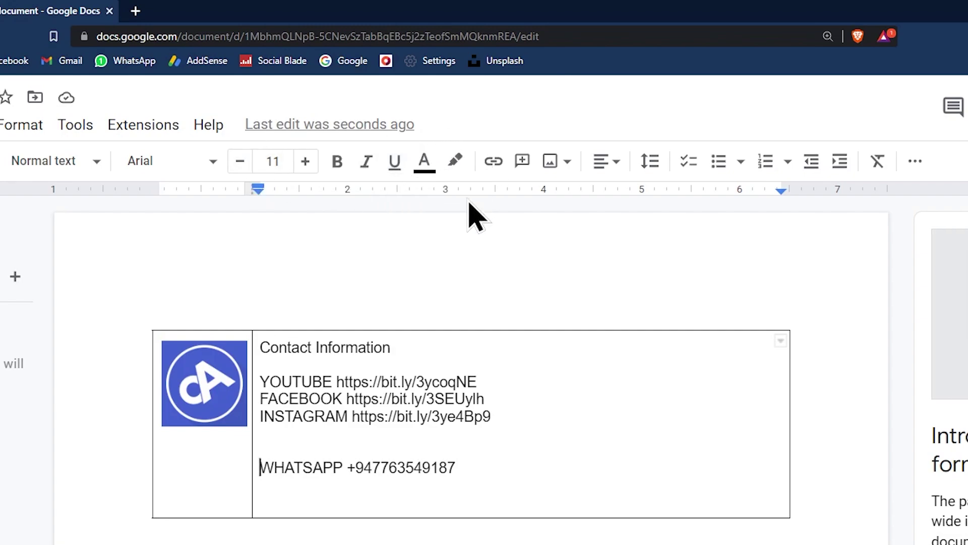
{"action": "key", "text": "BackSpace"}
{"action": "key", "text": "BackSpace"}
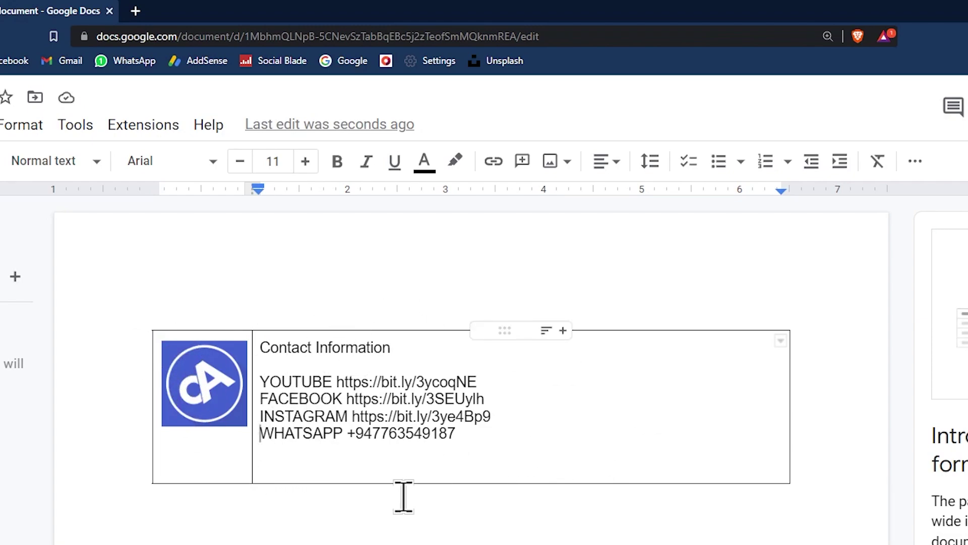
Open and close the font list, then select the browser's address bar
{"action": "left_click", "coordinate": [212, 162]}
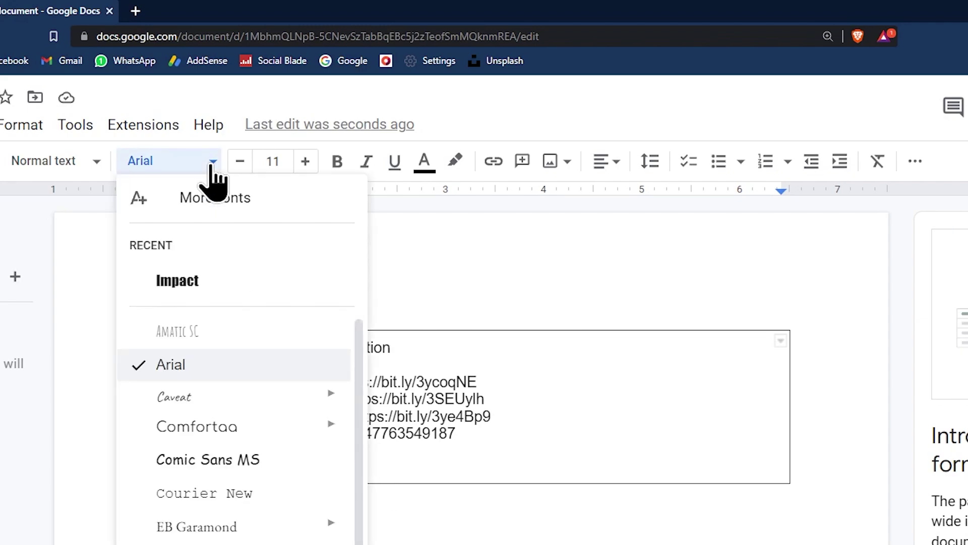
{"action": "left_click", "coordinate": [211, 164]}
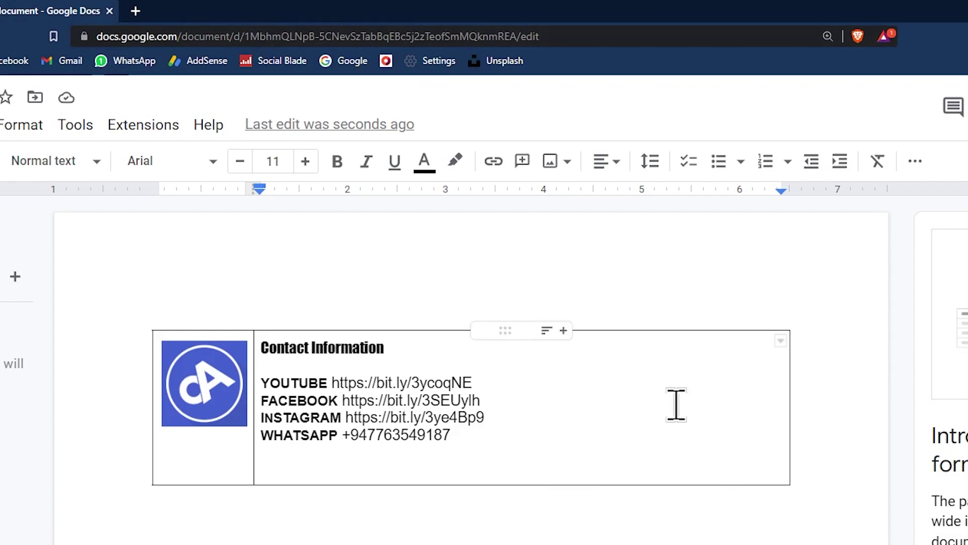
{"action": "left_click", "coordinate": [574, 31]}
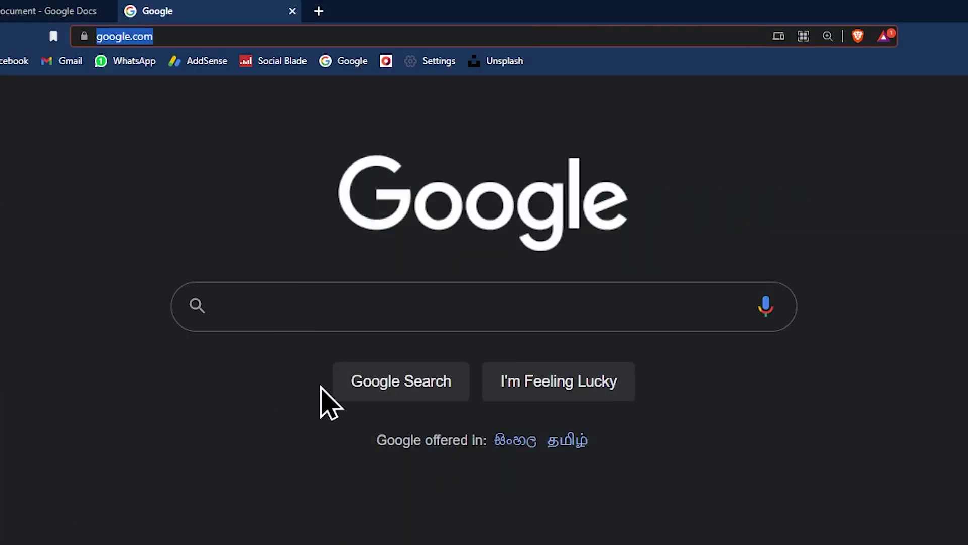
Search Google for bitly and open the bitly.com homepage
{"action": "left_click", "coordinate": [358, 313]}
{"action": "type", "text": "bi"}
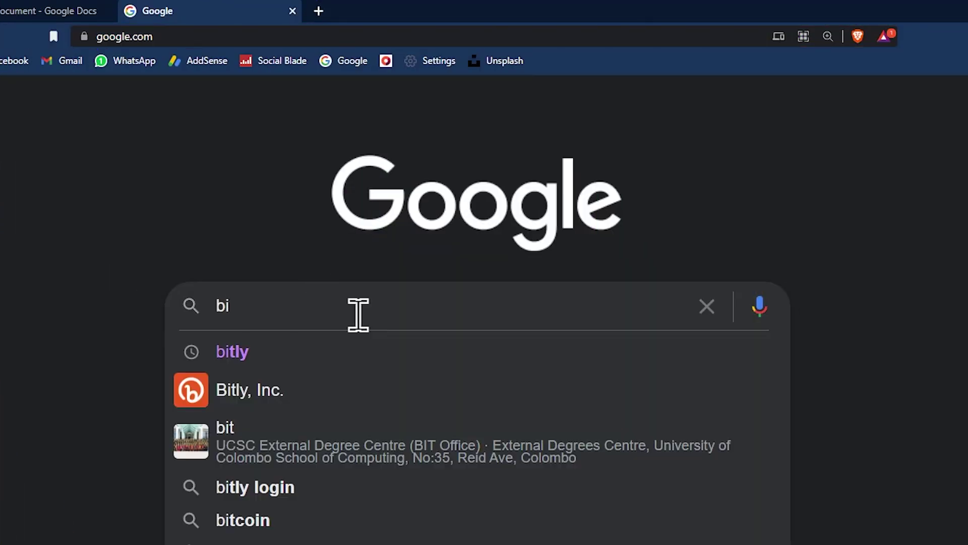
{"action": "left_click", "coordinate": [324, 353]}
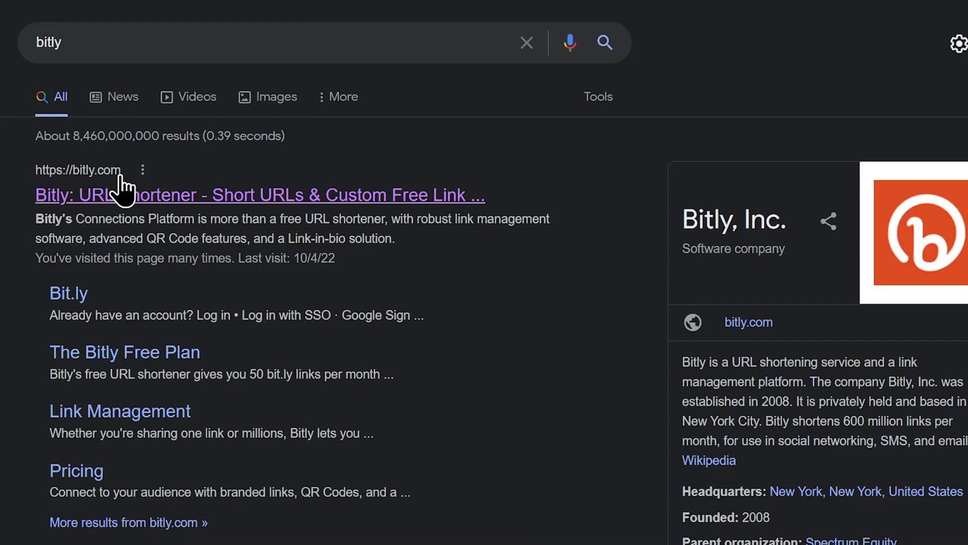
{"action": "left_click", "coordinate": [138, 197]}
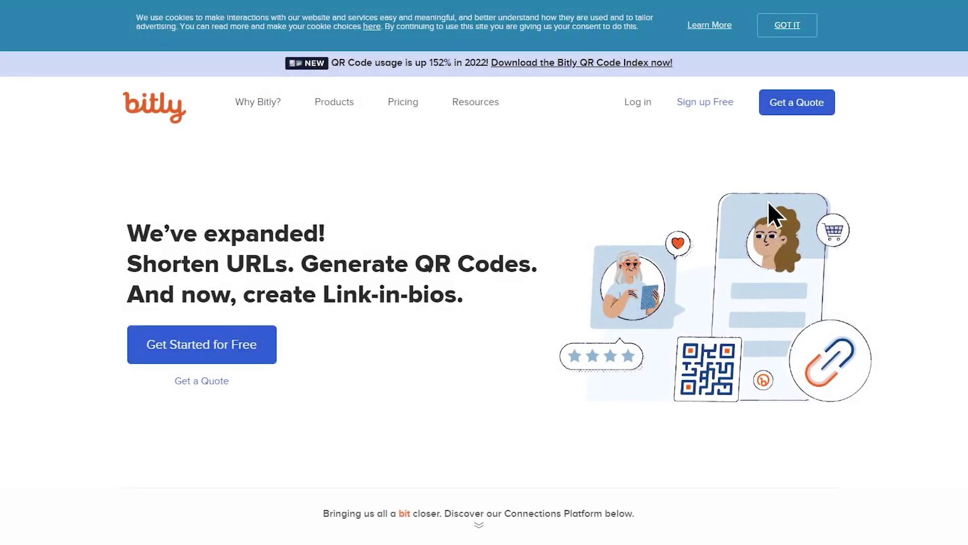
{"action": "scroll", "coordinate": [576, 385], "scroll_direction": "down", "scroll_amount": 3}
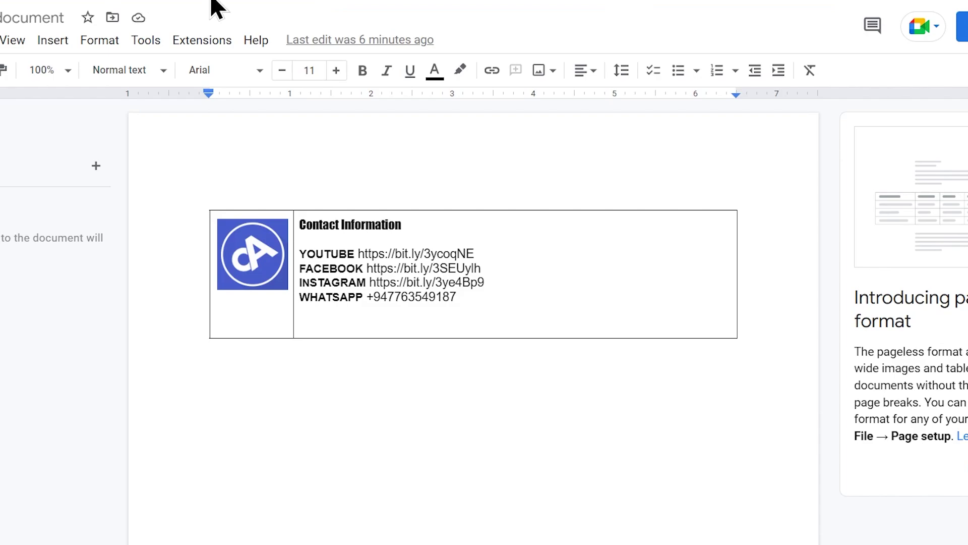
{"action": "left_click", "coordinate": [544, 31]}
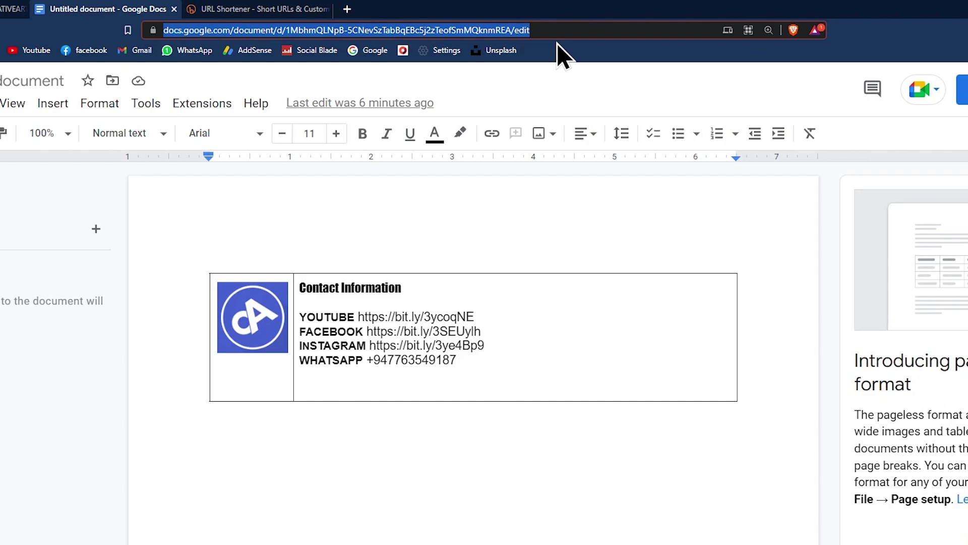
{"action": "left_click", "coordinate": [217, 9]}
{"action": "scroll", "coordinate": [512, 350], "scroll_direction": "down", "scroll_amount": 5}
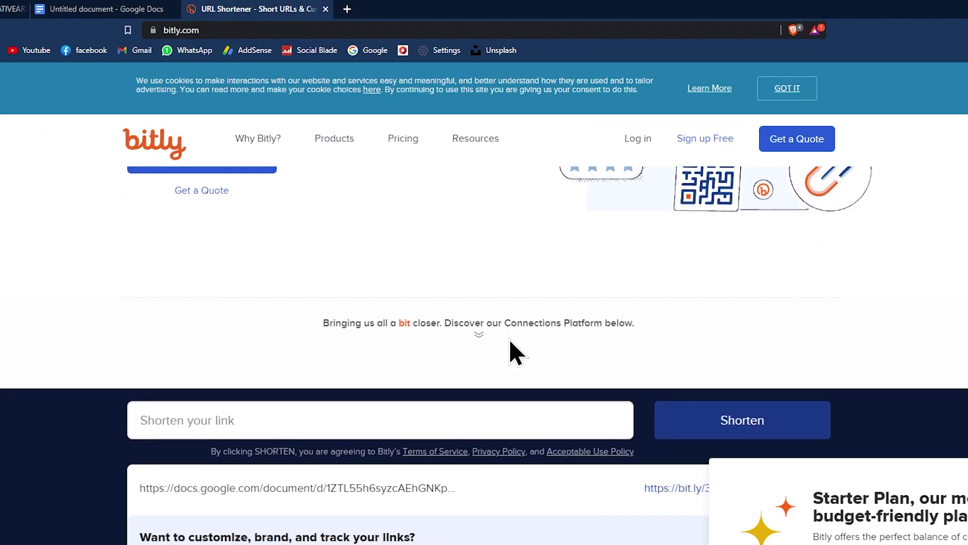
{"action": "left_click", "coordinate": [272, 297]}
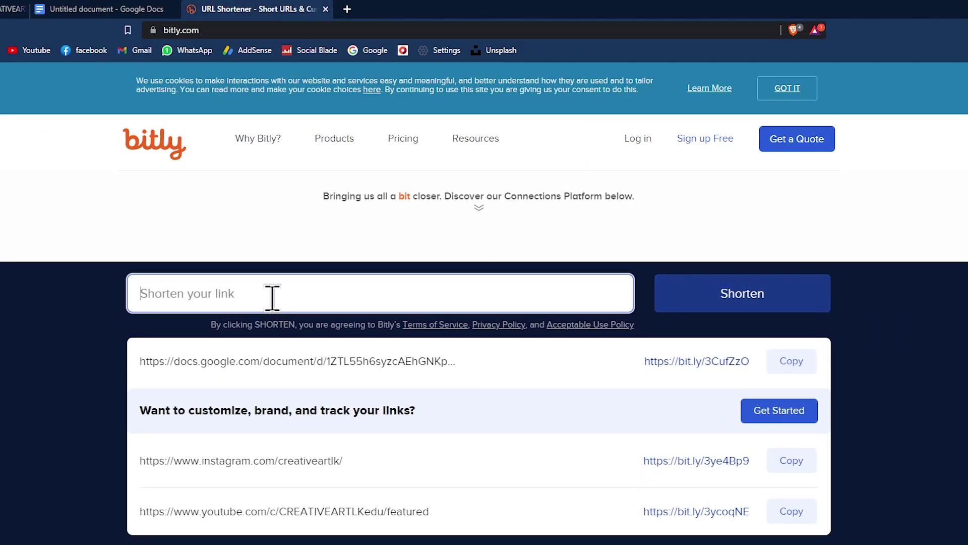
{"action": "key", "text": "ctrl+v"}
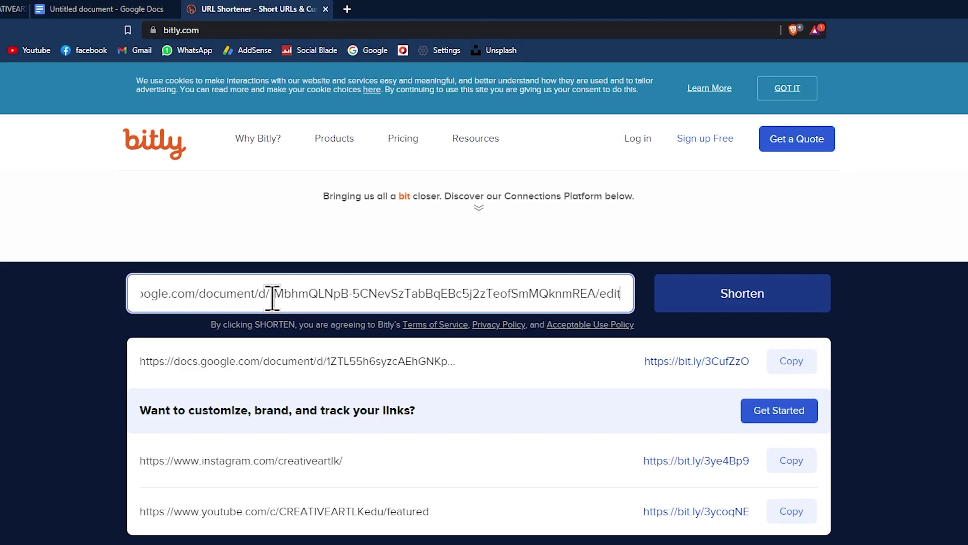
{"action": "left_click", "coordinate": [742, 305]}
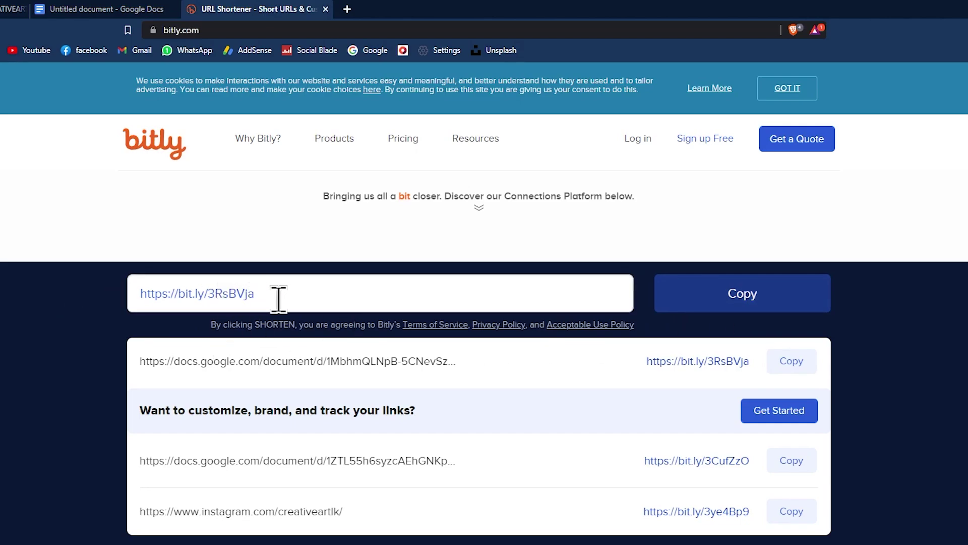
{"action": "left_click", "coordinate": [767, 303]}
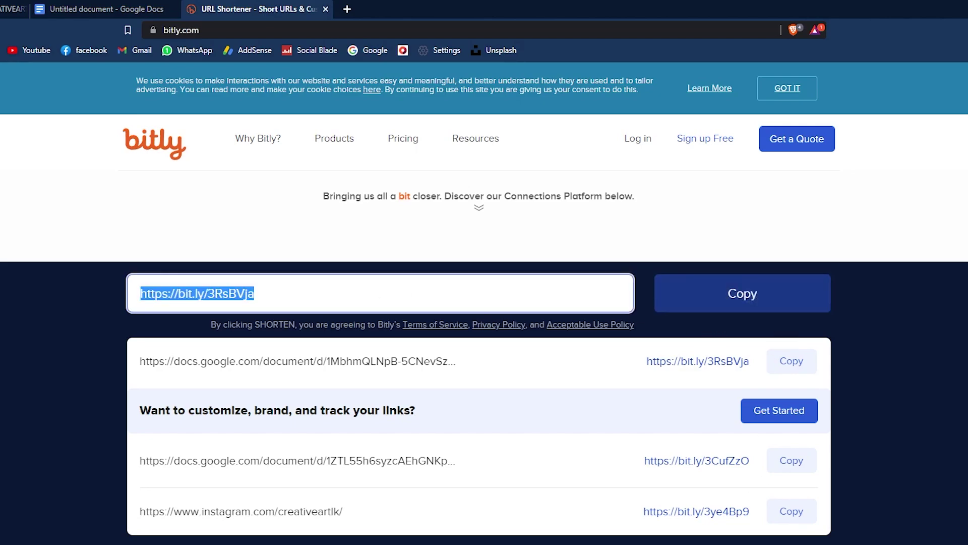
Check the Links notes, then go back to the Docs document
{"action": "key", "text": "alt+Tab"}
{"action": "left_click", "coordinate": [462, 534]}
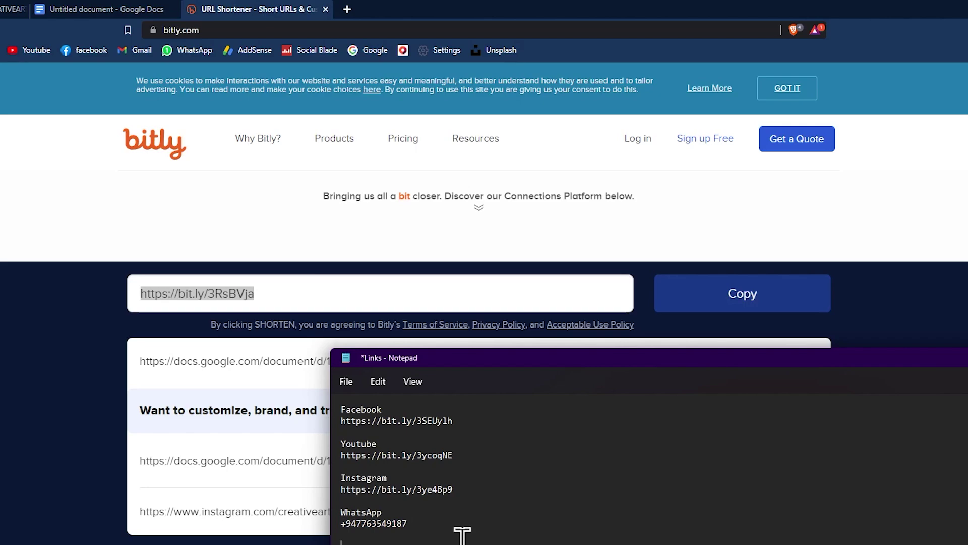
{"action": "left_click", "coordinate": [304, 303]}
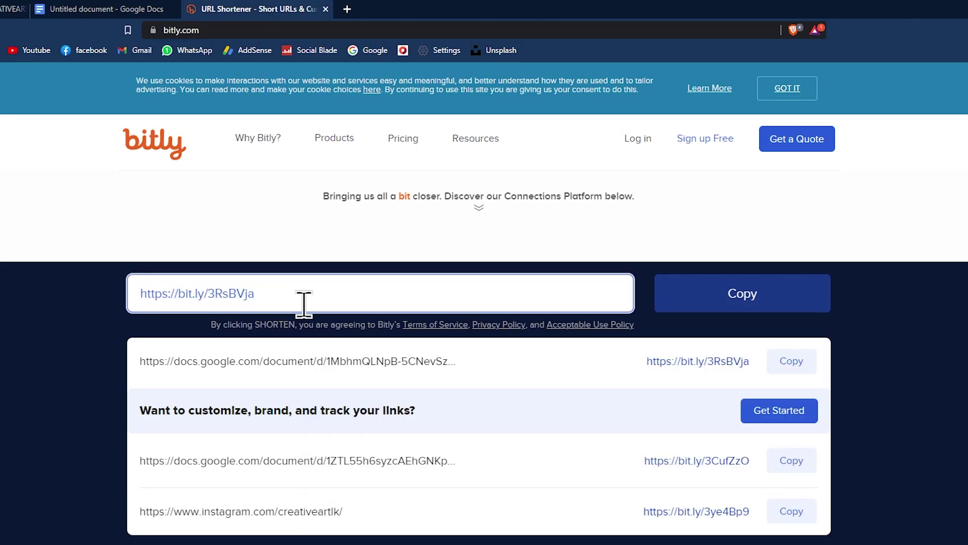
{"action": "left_click", "coordinate": [44, 9]}
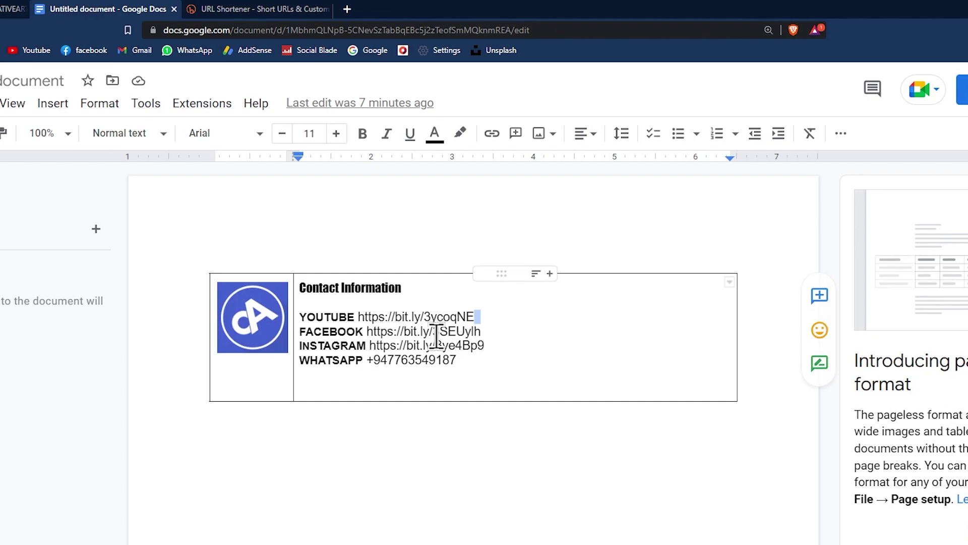
Turn the YouTube and Facebook short links into hyperlinks with Insert link
{"action": "left_click", "coordinate": [302, 375]}
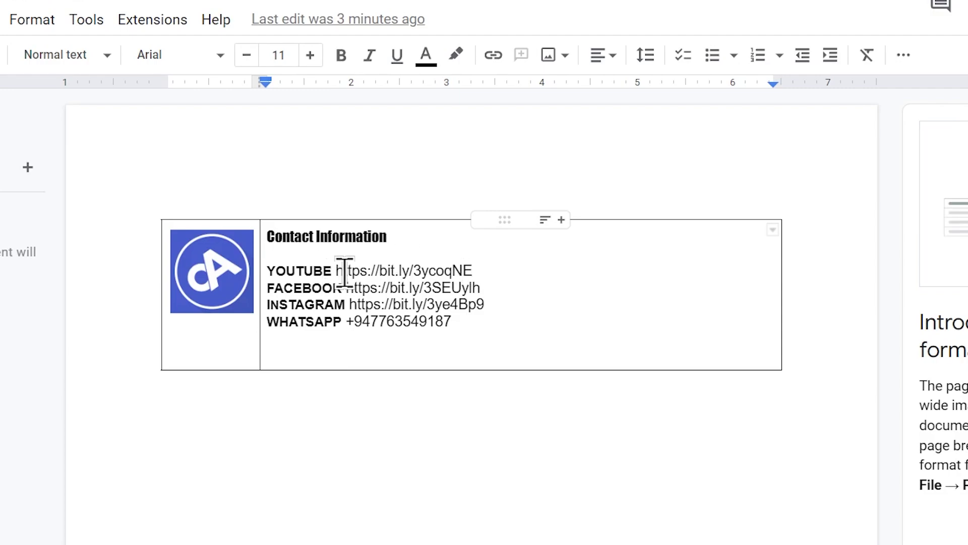
{"action": "left_click_drag", "start_coordinate": [339, 272], "coordinate": [474, 272]}
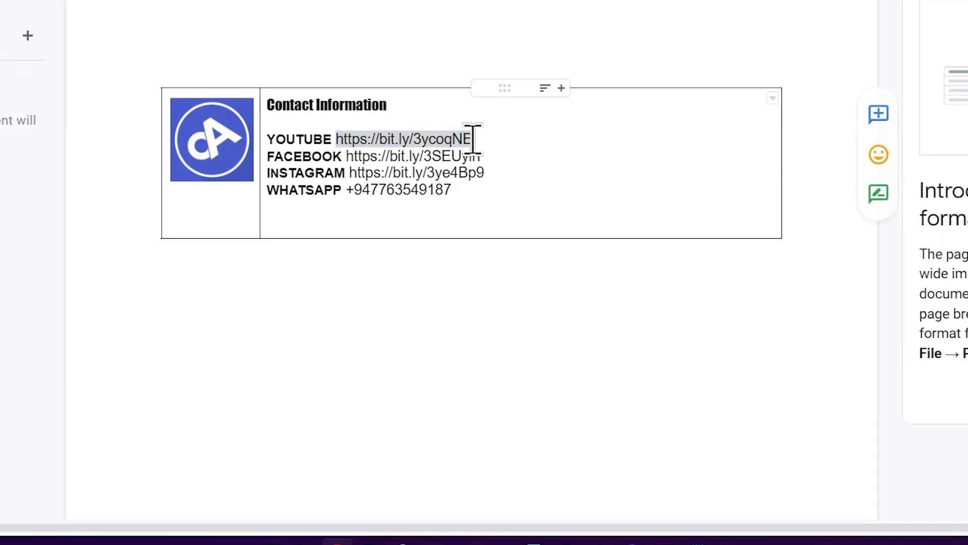
{"action": "right_click", "coordinate": [473, 139]}
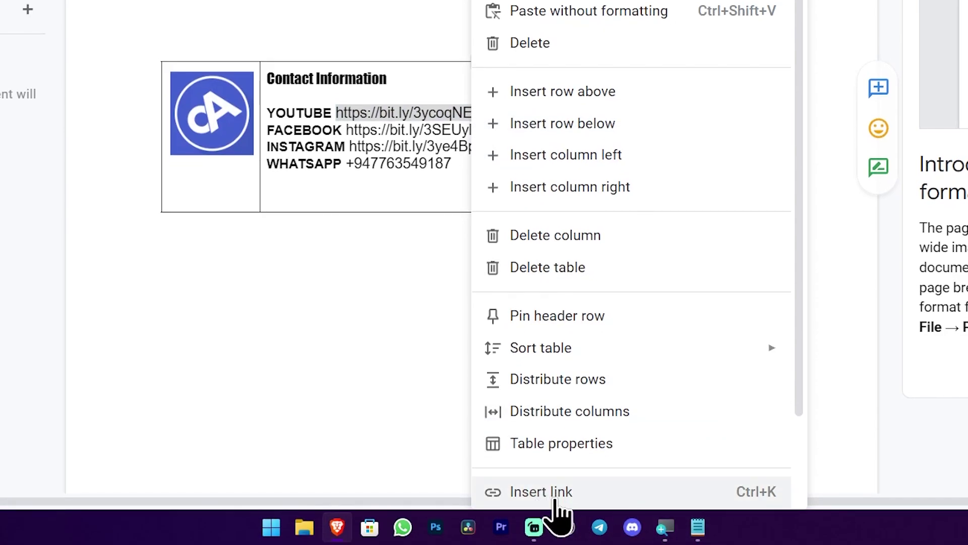
{"action": "left_click", "coordinate": [556, 497]}
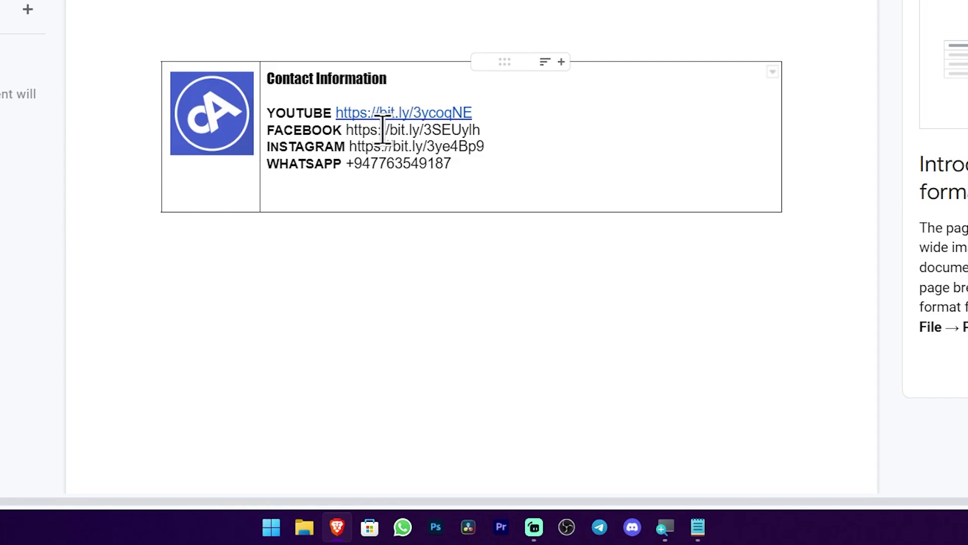
{"action": "left_click_drag", "start_coordinate": [347, 130], "coordinate": [473, 131]}
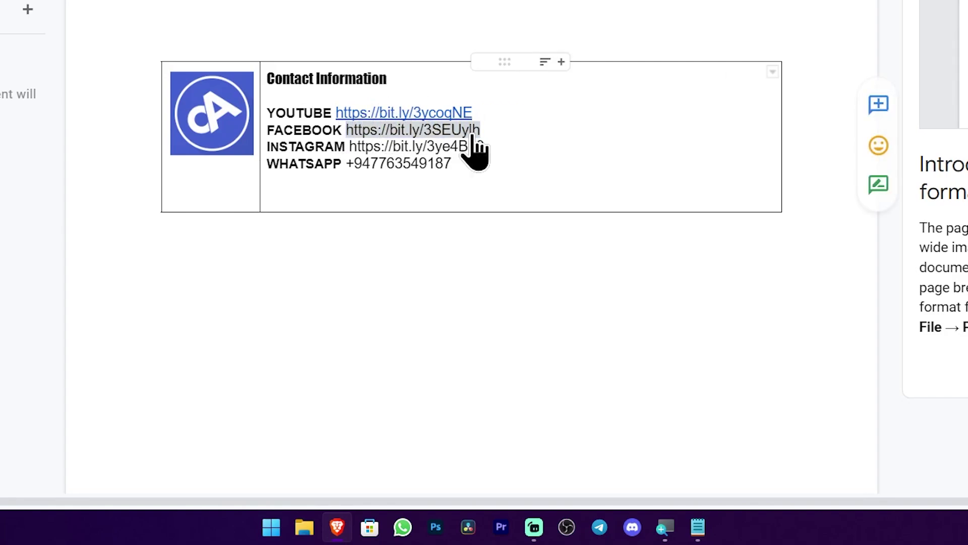
{"action": "right_click", "coordinate": [472, 131]}
{"action": "left_click", "coordinate": [544, 492]}
{"action": "left_click", "coordinate": [409, 183]}
Hyperlink the Instagram link and WhatsApp number, then remove the blank line under the heading
{"action": "left_click_drag", "start_coordinate": [349, 146], "coordinate": [480, 142]}
{"action": "right_click", "coordinate": [430, 146]}
{"action": "left_click", "coordinate": [511, 488]}
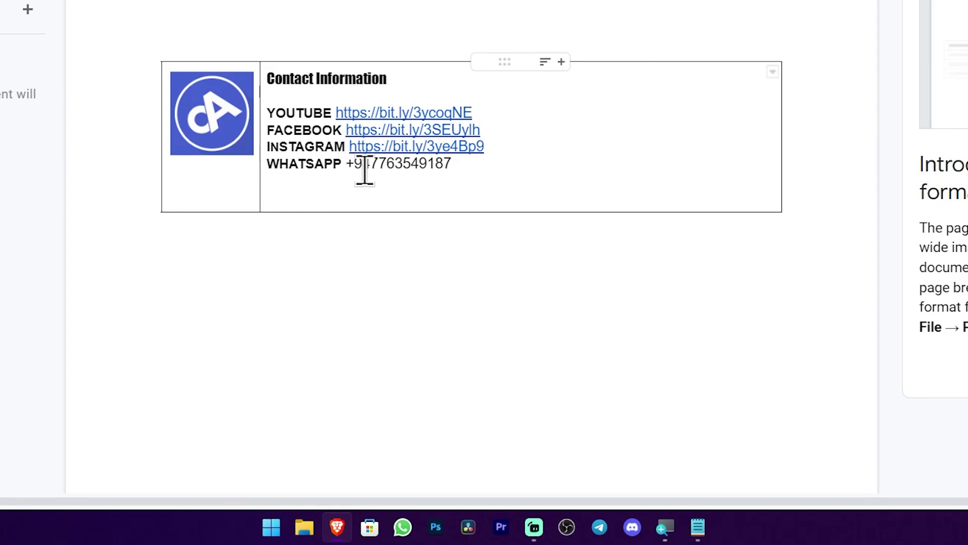
{"action": "left_click_drag", "start_coordinate": [347, 168], "coordinate": [454, 171]}
{"action": "right_click", "coordinate": [427, 170]}
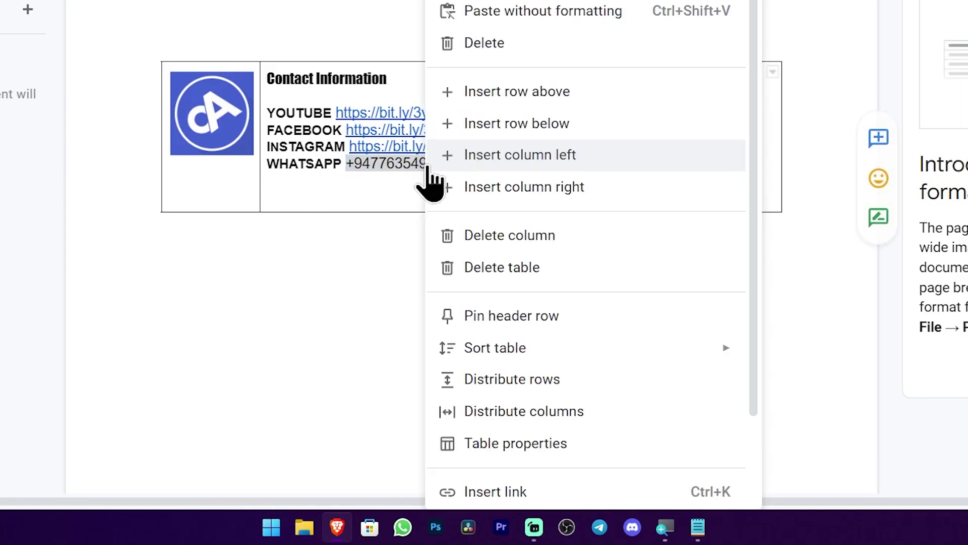
{"action": "left_click", "coordinate": [529, 495]}
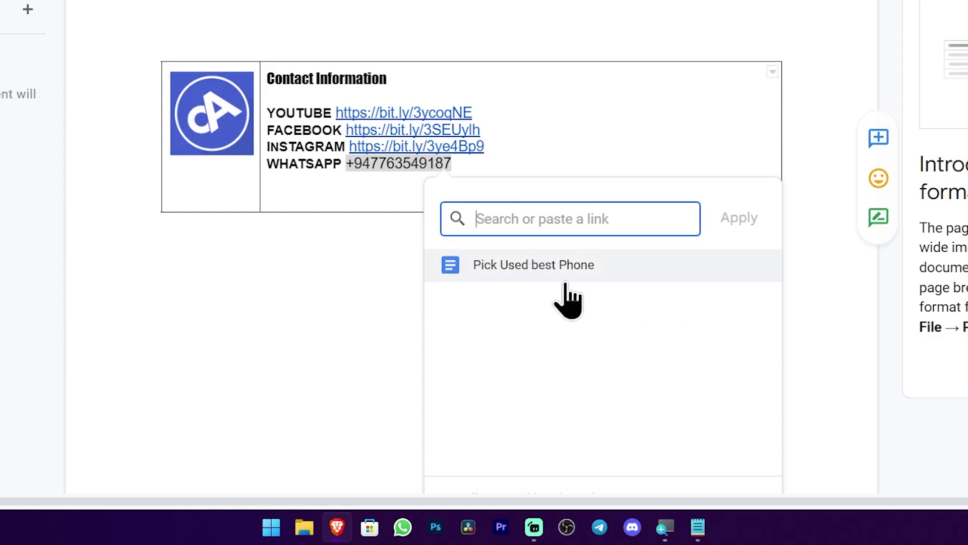
{"action": "left_click", "coordinate": [539, 275]}
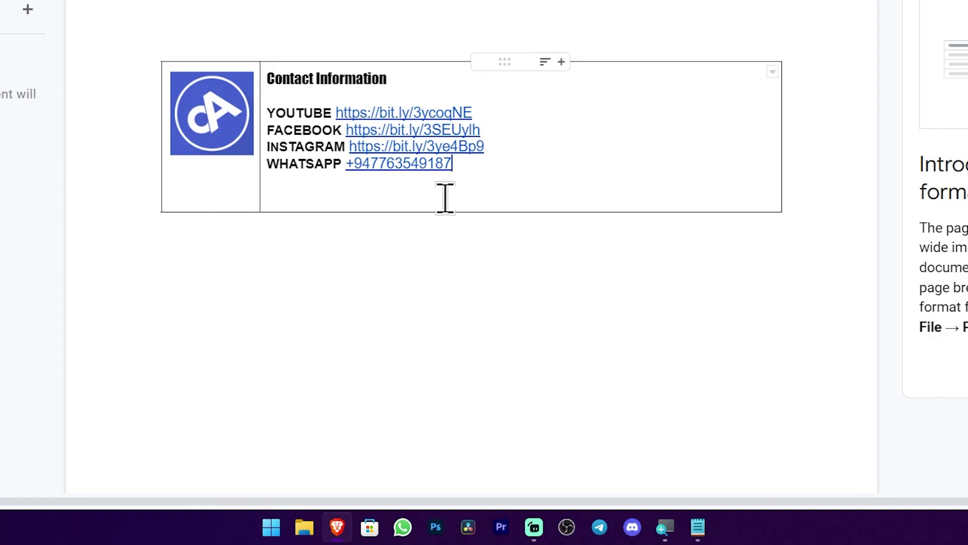
{"action": "key", "text": "ctrl+z"}
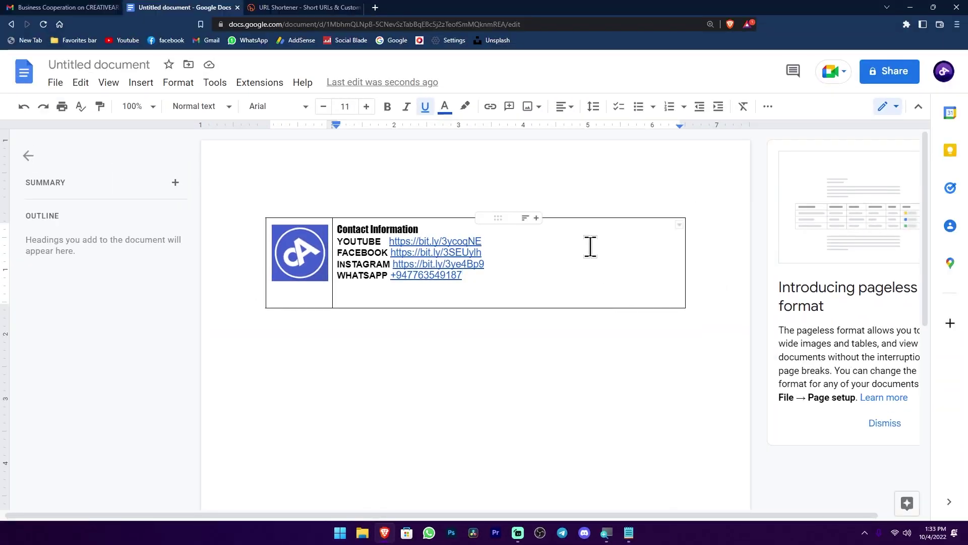
Set the table border width to 0 pt in Table properties, then select all the signature content
{"action": "right_click", "coordinate": [590, 246]}
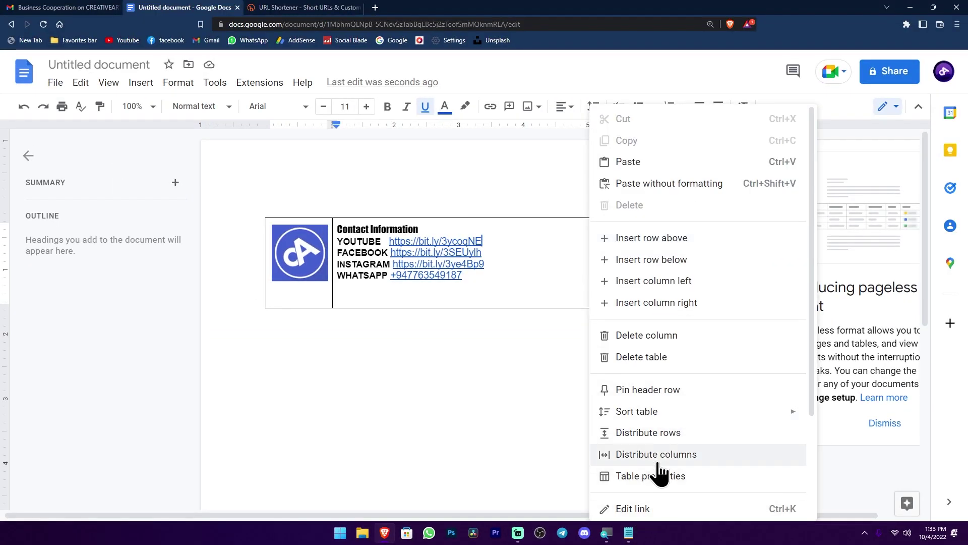
{"action": "left_click", "coordinate": [665, 479]}
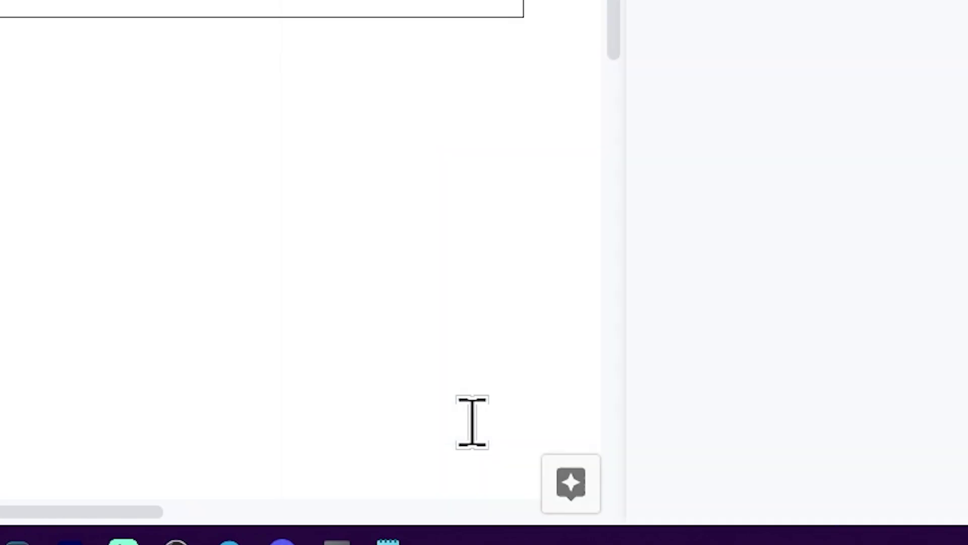
{"action": "left_click", "coordinate": [586, 277]}
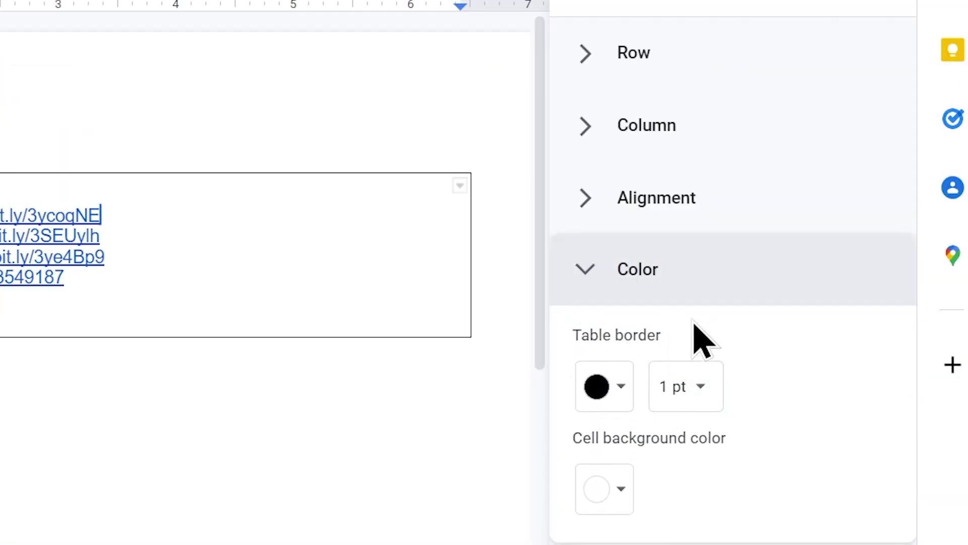
{"action": "left_click", "coordinate": [705, 399]}
{"action": "left_click", "coordinate": [725, 264]}
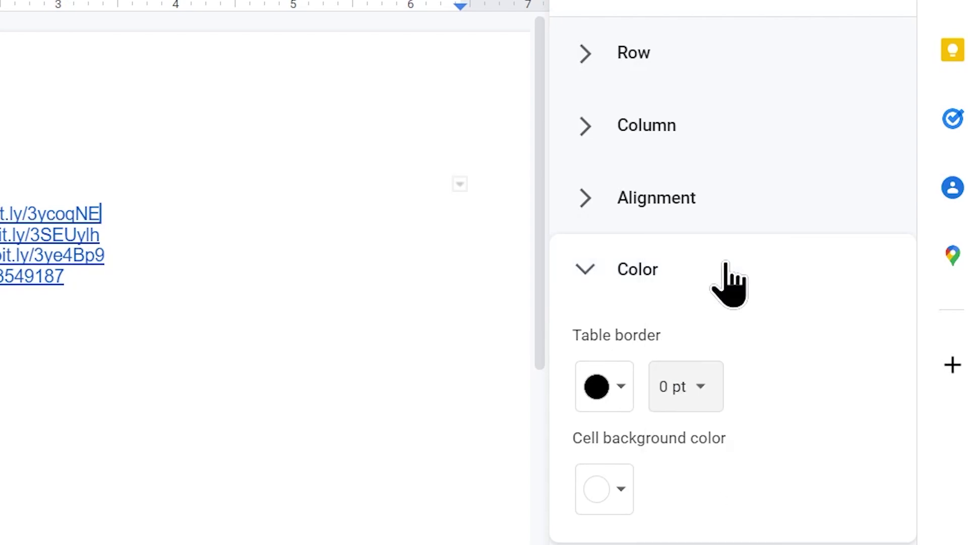
{"action": "left_click", "coordinate": [725, 263]}
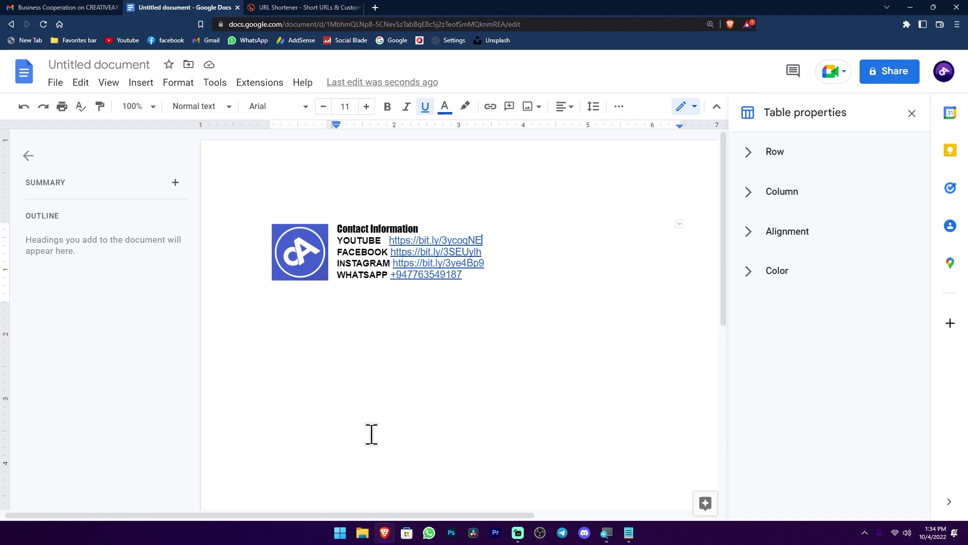
{"action": "left_click", "coordinate": [494, 296]}
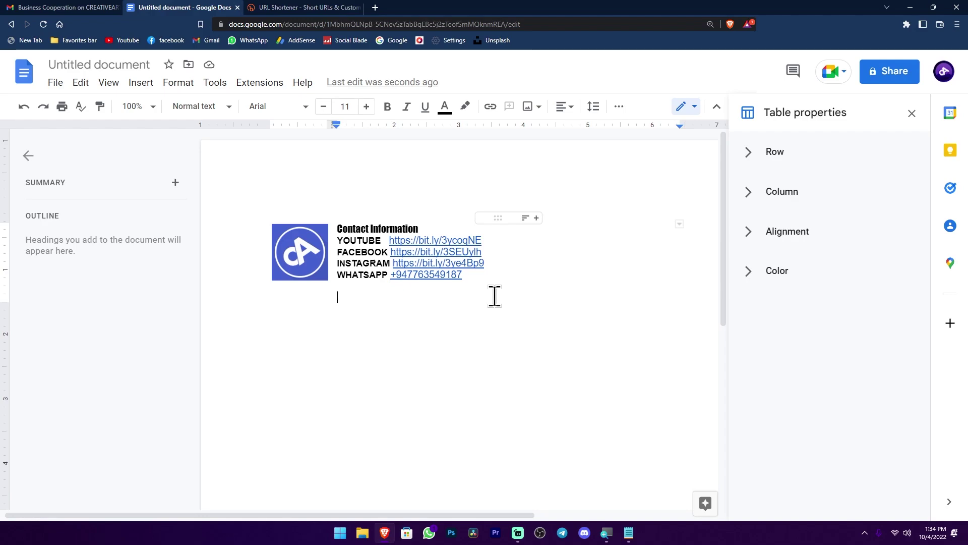
{"action": "key", "text": "ctrl+a"}
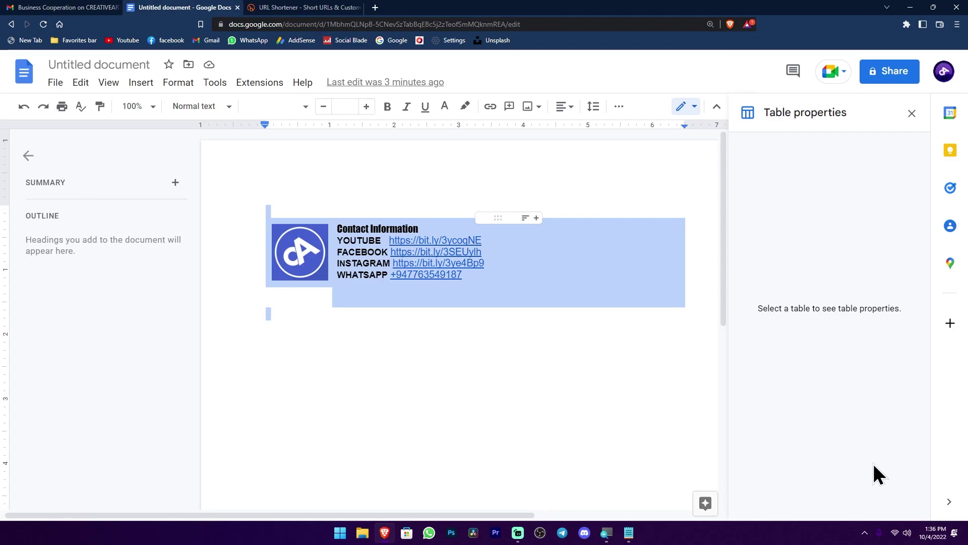
Load the Gmail inbox in a new browser tab from the Google homepage
{"action": "left_click", "coordinate": [374, 8]}
{"action": "left_click", "coordinate": [825, 81]}
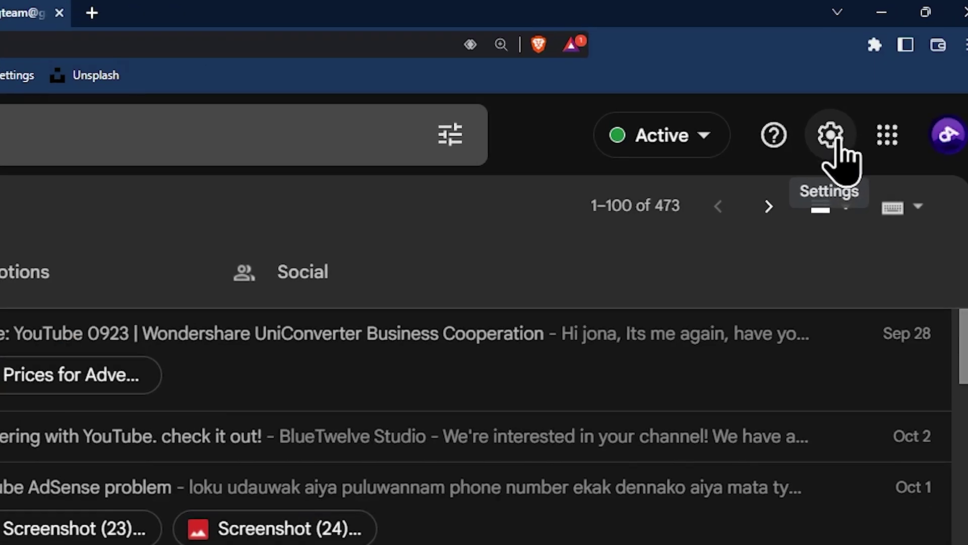
Open Gmail's See all settings page and scroll the General tab to the Signature section
{"action": "left_click", "coordinate": [835, 142]}
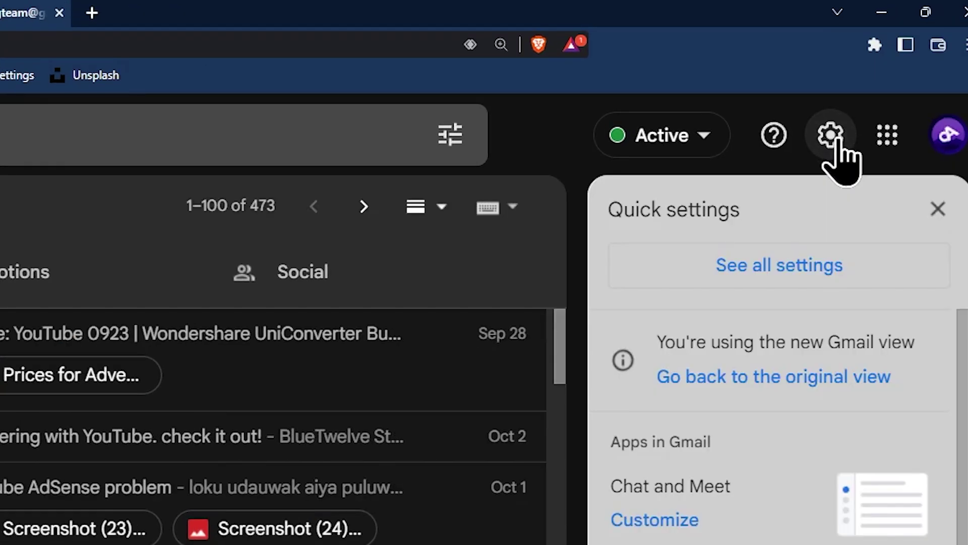
{"action": "left_click", "coordinate": [752, 278]}
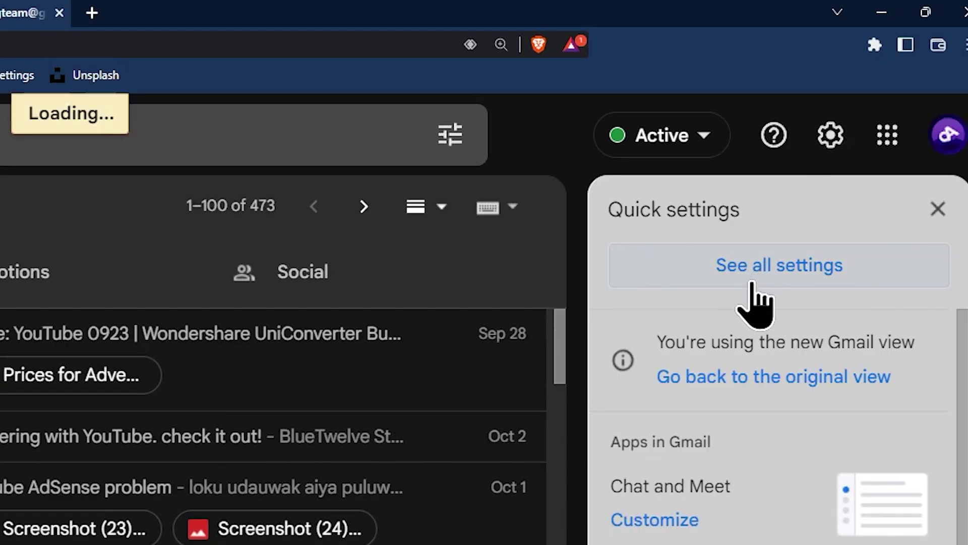
{"action": "scroll", "coordinate": [579, 237], "scroll_direction": "down", "scroll_amount": 10}
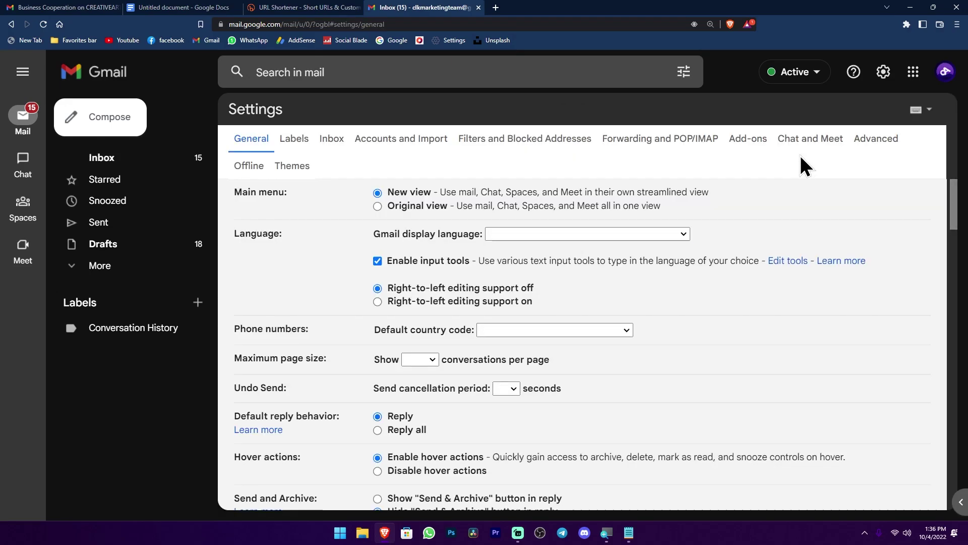
{"action": "scroll", "coordinate": [580, 237], "scroll_direction": "down", "scroll_amount": 10}
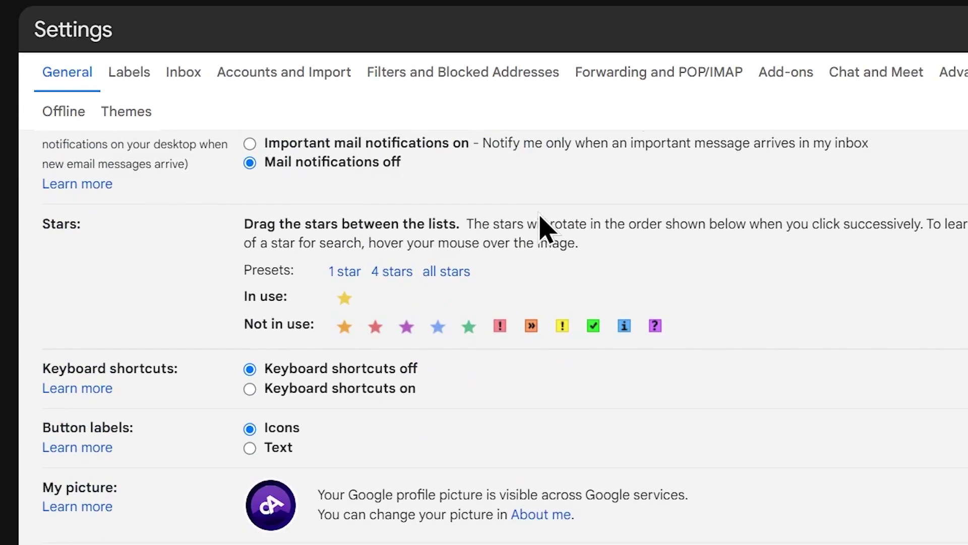
{"action": "scroll", "coordinate": [545, 227], "scroll_direction": "down", "scroll_amount": 10}
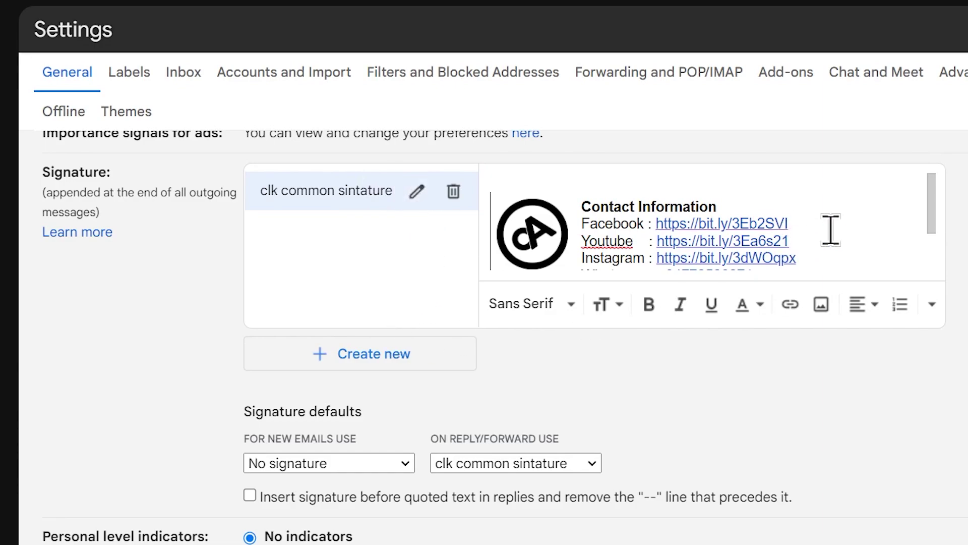
{"action": "scroll", "coordinate": [827, 237], "scroll_direction": "down", "scroll_amount": 2}
{"action": "scroll", "coordinate": [819, 248], "scroll_direction": "up", "scroll_amount": 3}
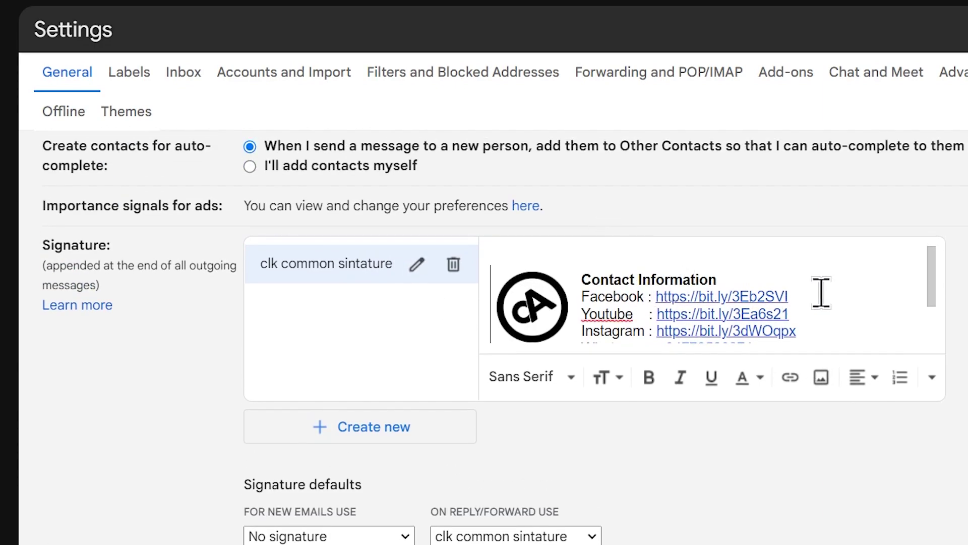
{"action": "scroll", "coordinate": [839, 317], "scroll_direction": "down", "scroll_amount": 2}
{"action": "scroll", "coordinate": [754, 309], "scroll_direction": "up", "scroll_amount": 2}
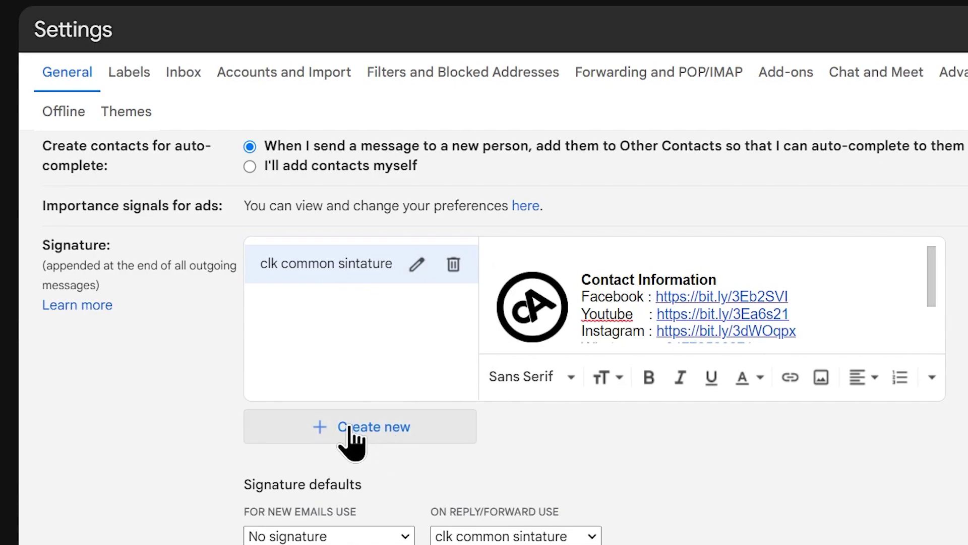
Add a second signature named 'Test' alongside 'clk common sintature'
{"action": "left_click", "coordinate": [353, 443]}
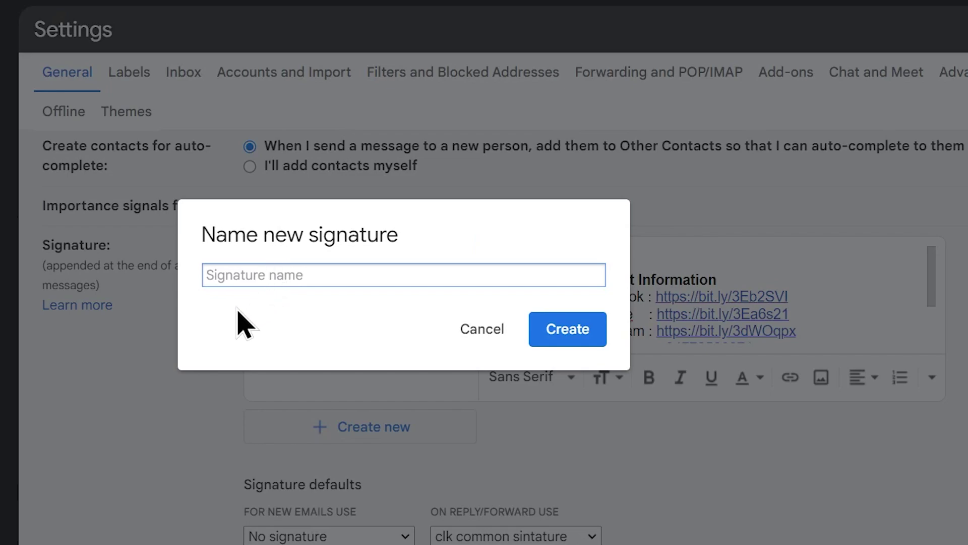
{"action": "type", "text": "Test"}
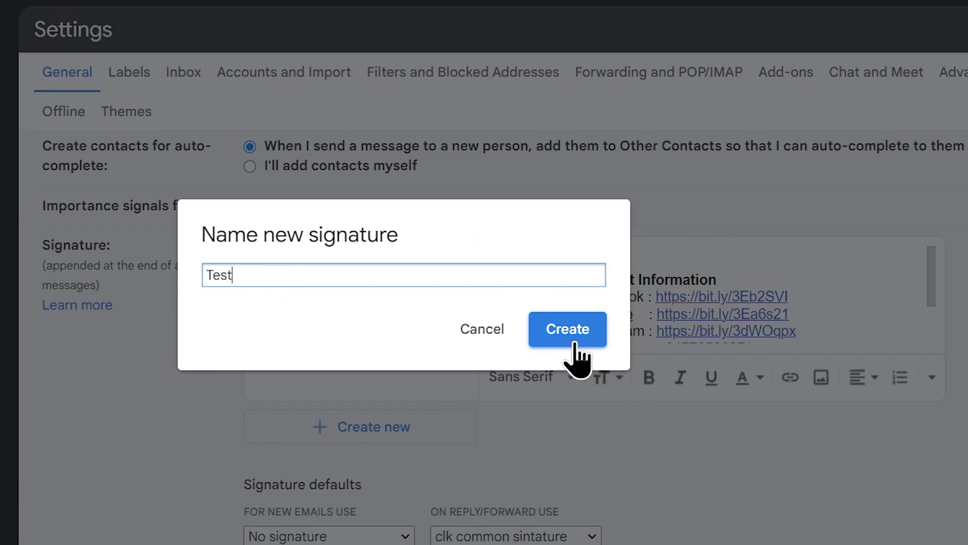
{"action": "left_click", "coordinate": [570, 328]}
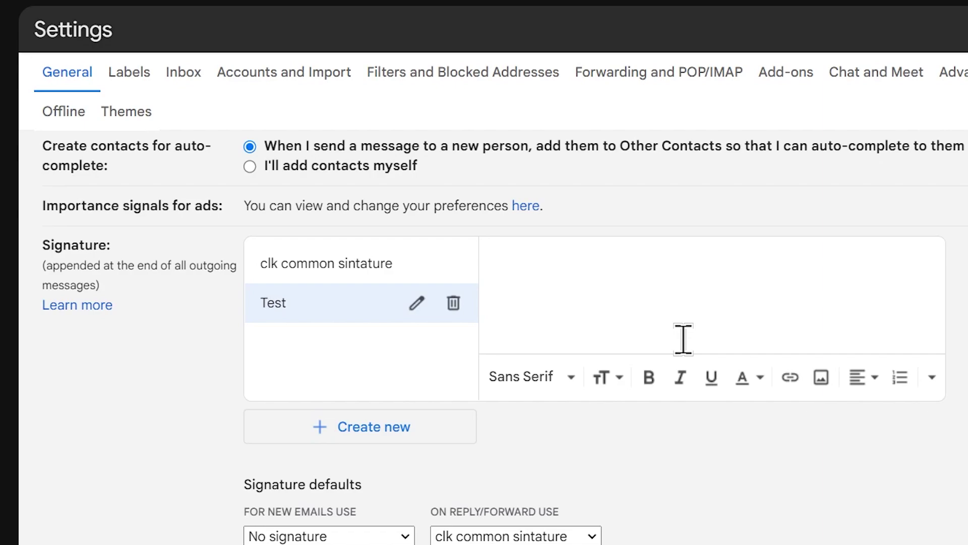
Paste the copied logo and YOUTUBE/FACEBOOK/INSTAGRAM/WHATSAPP table into the Test signature
{"action": "key", "text": "ctrl+v"}
{"action": "scroll", "coordinate": [684, 336], "scroll_direction": "up", "scroll_amount": 2}
{"action": "scroll", "coordinate": [791, 313], "scroll_direction": "down", "scroll_amount": 2}
{"action": "scroll", "coordinate": [772, 341], "scroll_direction": "up", "scroll_amount": 2}
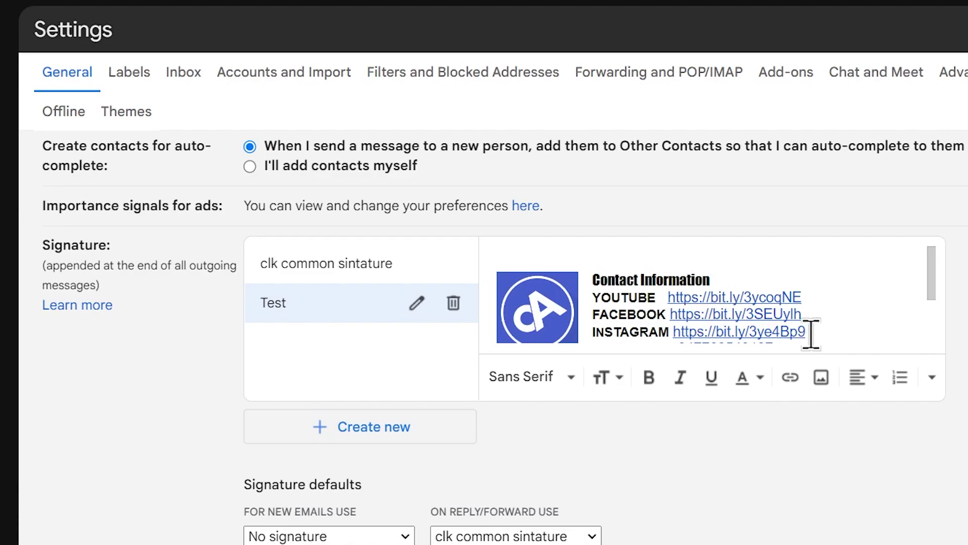
{"action": "scroll", "coordinate": [810, 330], "scroll_direction": "down", "scroll_amount": 2}
{"action": "scroll", "coordinate": [782, 312], "scroll_direction": "up", "scroll_amount": 2}
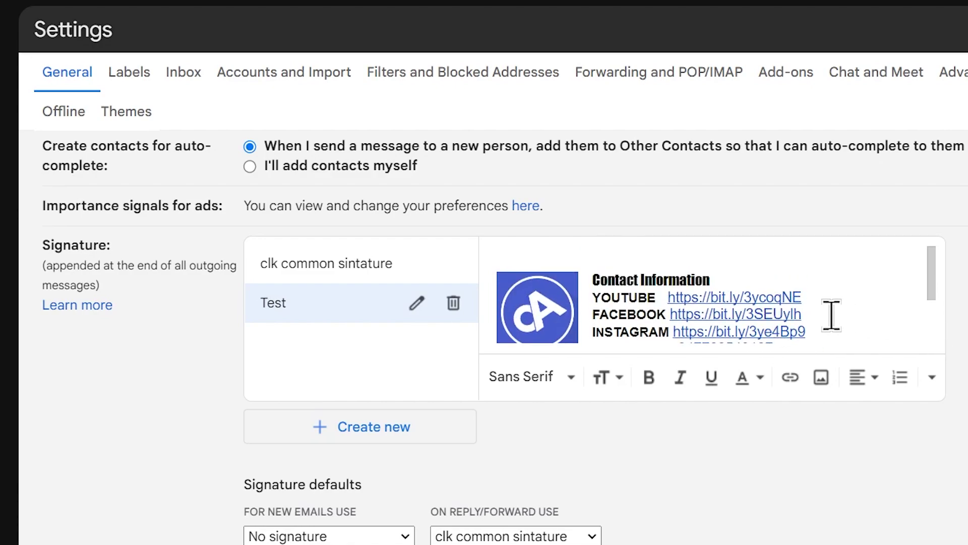
{"action": "scroll", "coordinate": [832, 315], "scroll_direction": "down", "scroll_amount": 2}
{"action": "scroll", "coordinate": [868, 431], "scroll_direction": "up", "scroll_amount": 1}
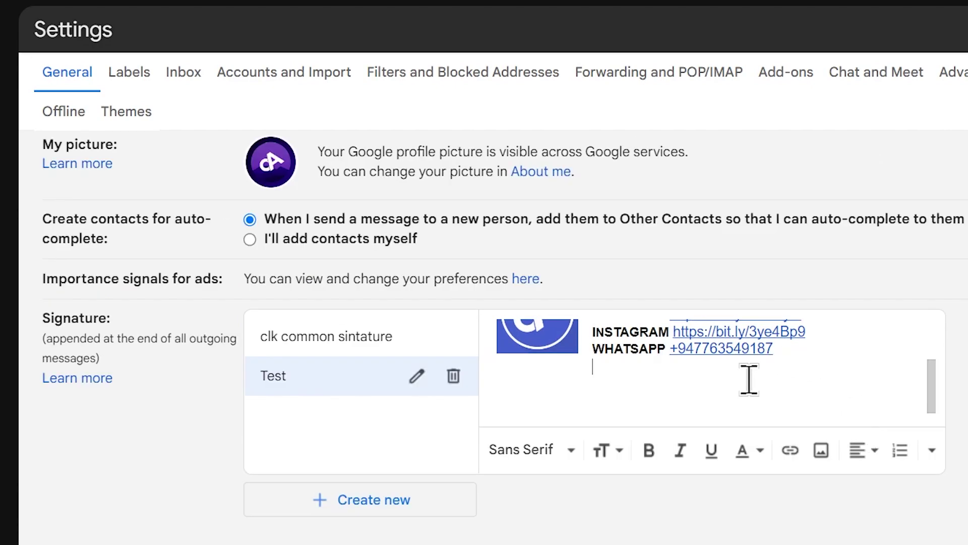
{"action": "scroll", "coordinate": [794, 388], "scroll_direction": "down", "scroll_amount": 1}
{"action": "scroll", "coordinate": [800, 415], "scroll_direction": "down", "scroll_amount": 2}
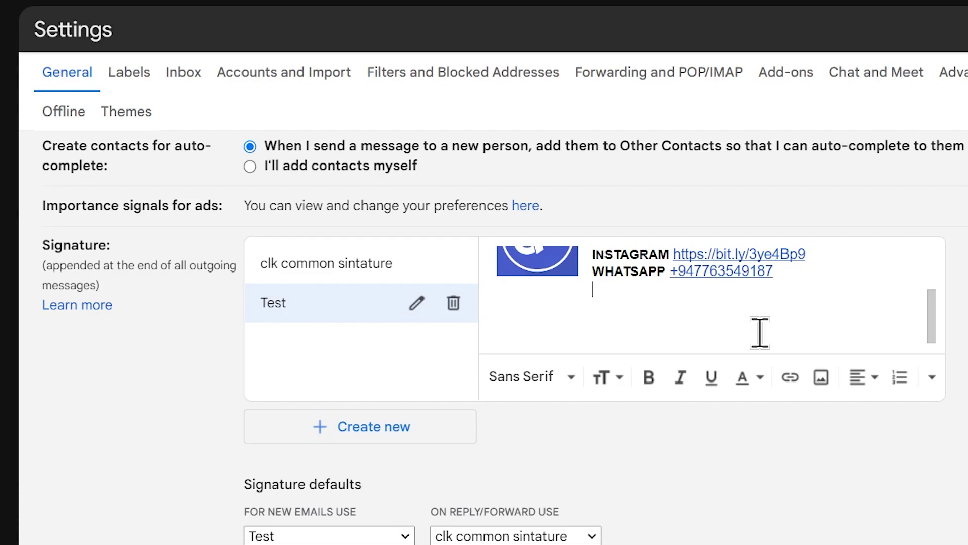
{"action": "scroll", "coordinate": [758, 401], "scroll_direction": "down", "scroll_amount": 2}
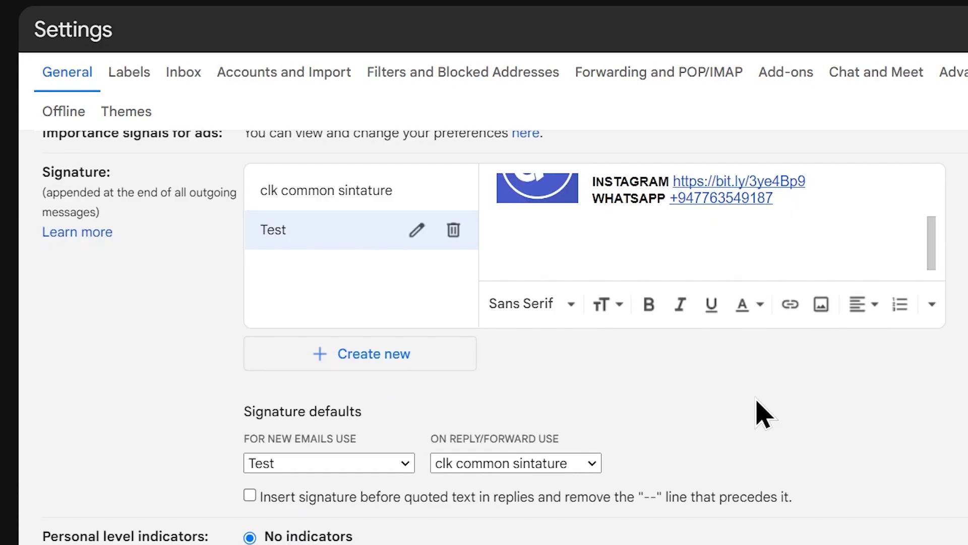
{"action": "scroll", "coordinate": [751, 399], "scroll_direction": "down", "scroll_amount": 4}
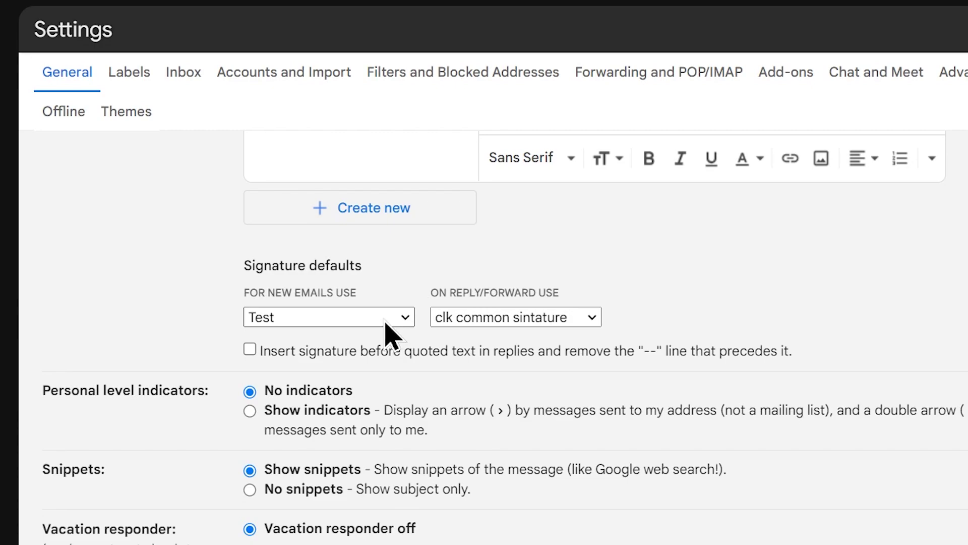
{"action": "scroll", "coordinate": [386, 331], "scroll_direction": "up", "scroll_amount": 3}
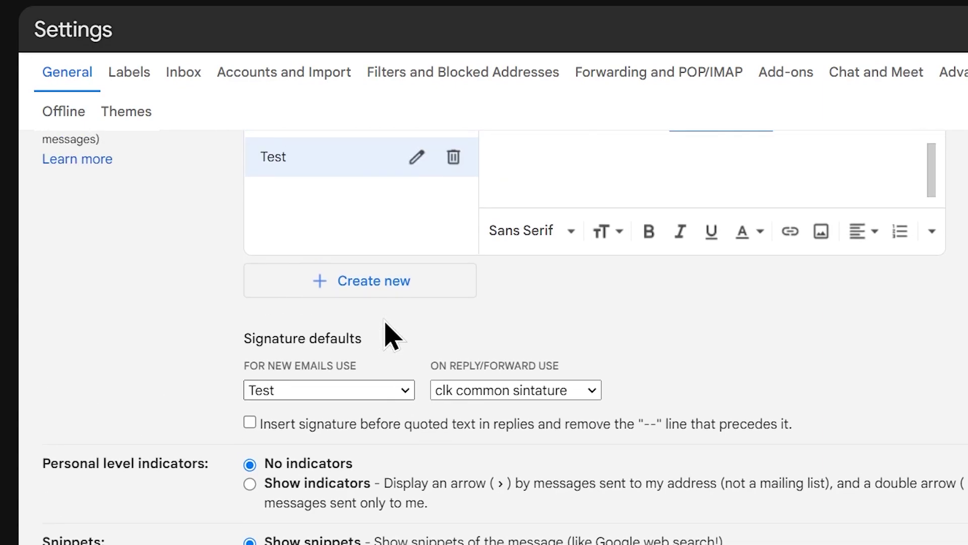
{"action": "scroll", "coordinate": [428, 434], "scroll_direction": "down", "scroll_amount": 2}
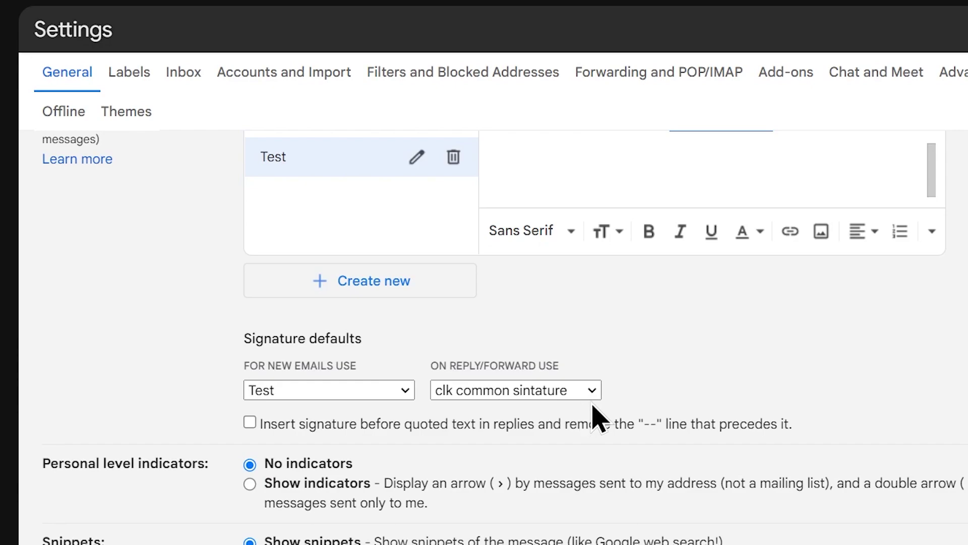
{"action": "scroll", "coordinate": [595, 416], "scroll_direction": "up", "scroll_amount": 3}
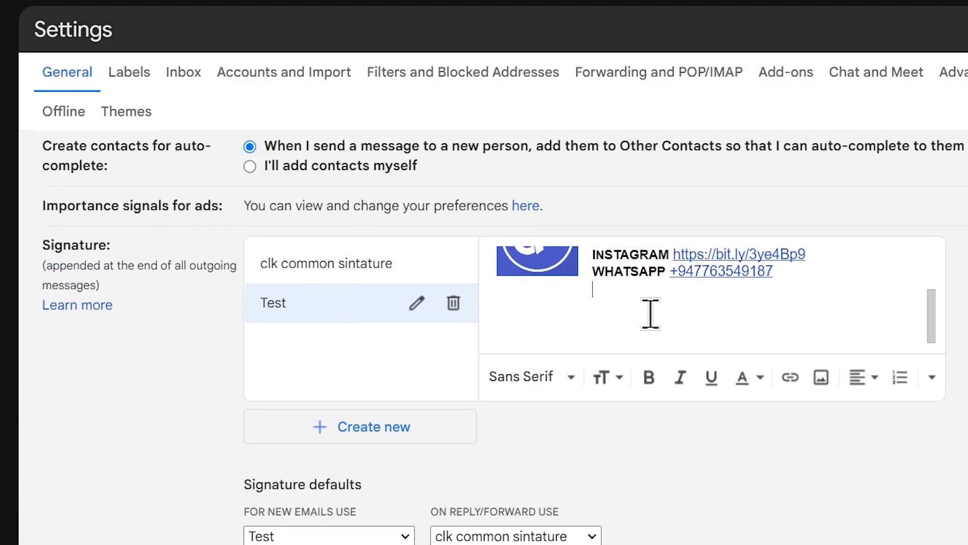
{"action": "scroll", "coordinate": [649, 313], "scroll_direction": "up", "scroll_amount": 2}
{"action": "scroll", "coordinate": [807, 313], "scroll_direction": "down", "scroll_amount": 2}
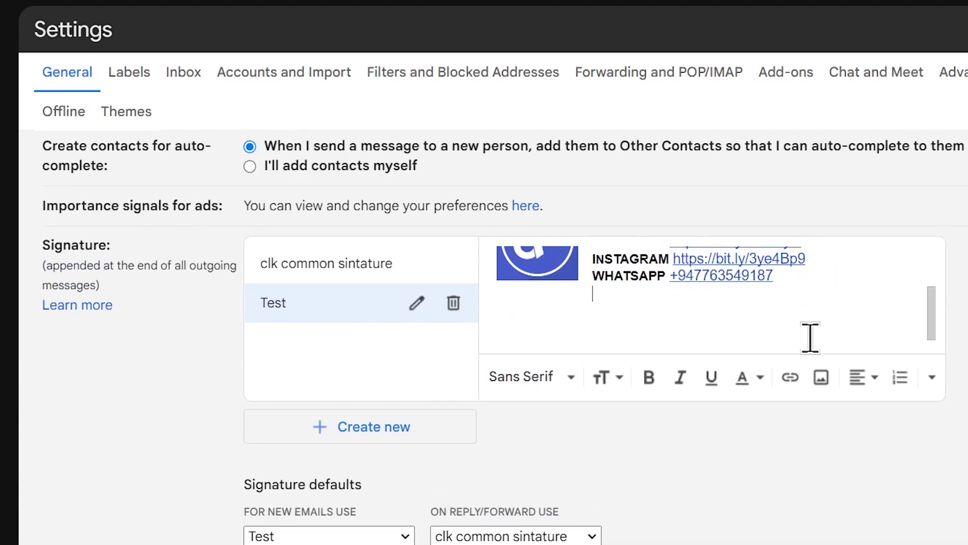
{"action": "scroll", "coordinate": [570, 507], "scroll_direction": "down", "scroll_amount": 2}
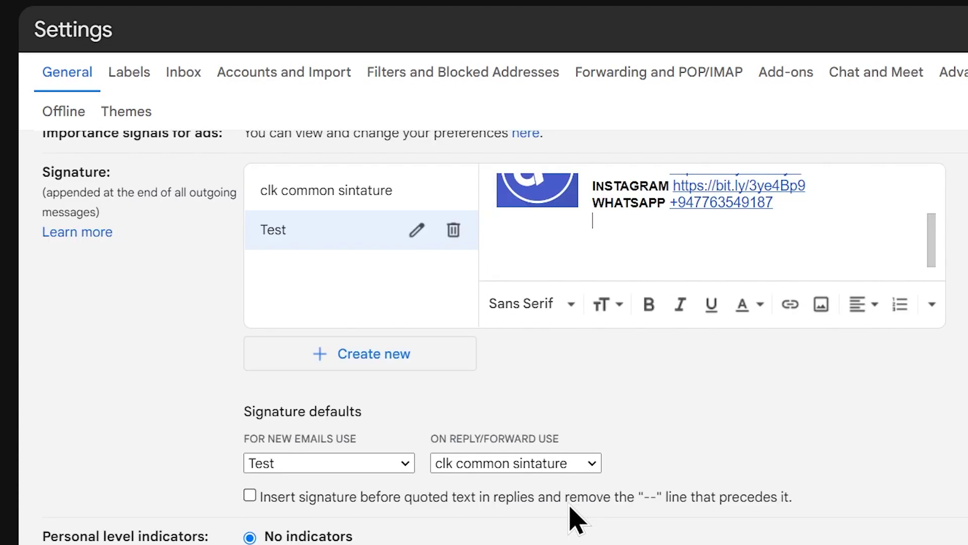
{"action": "scroll", "coordinate": [625, 418], "scroll_direction": "up", "scroll_amount": 2}
{"action": "scroll", "coordinate": [628, 428], "scroll_direction": "down", "scroll_amount": 2}
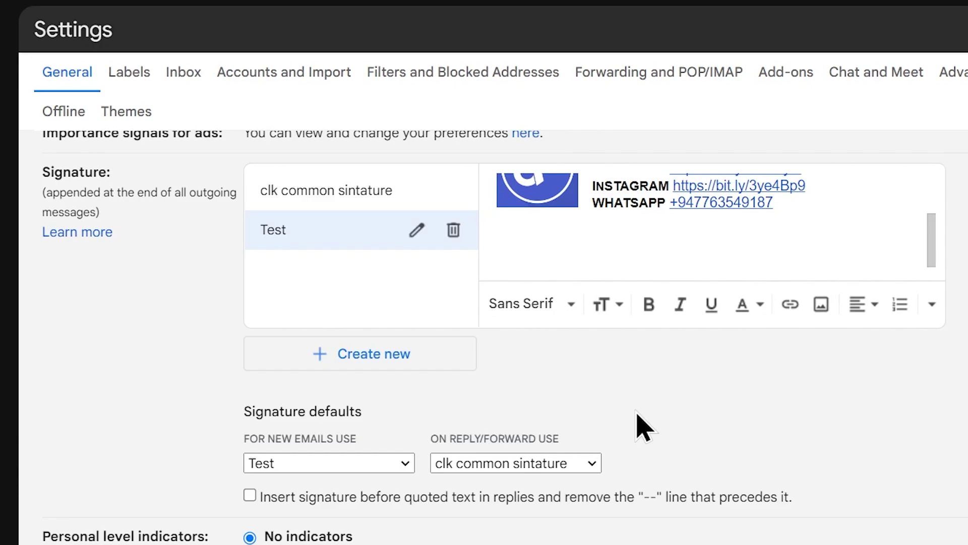
{"action": "left_click", "coordinate": [592, 463]}
{"action": "left_click", "coordinate": [407, 467]}
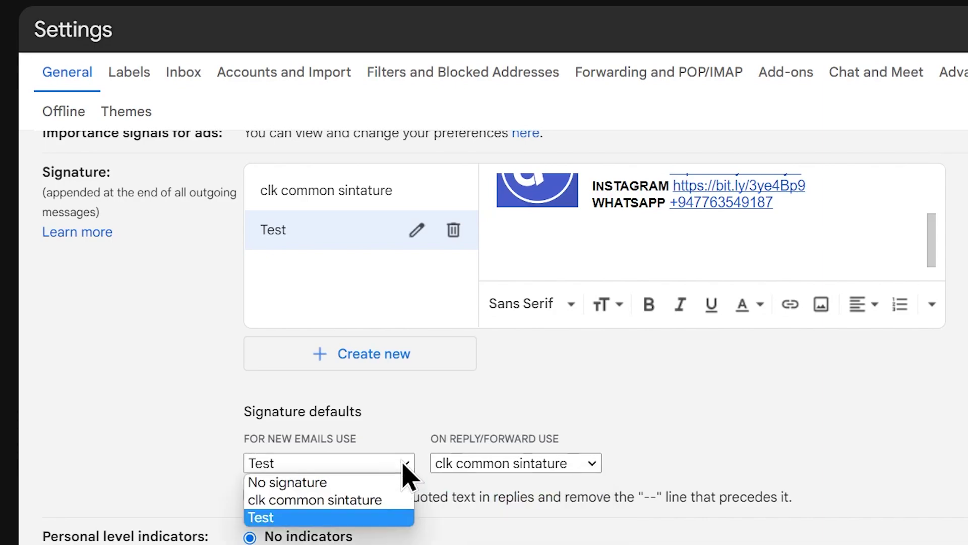
{"action": "left_click", "coordinate": [404, 467]}
{"action": "left_click", "coordinate": [404, 467]}
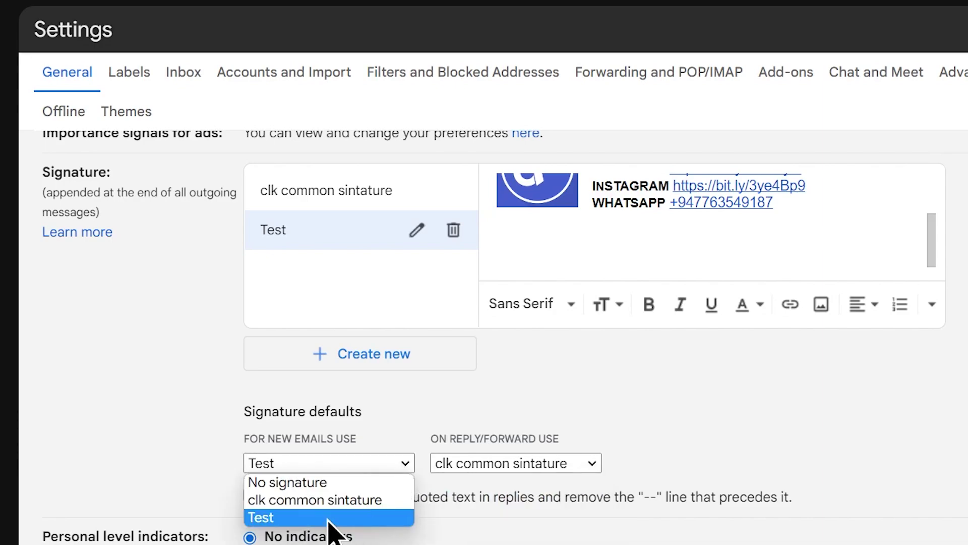
{"action": "left_click", "coordinate": [329, 517]}
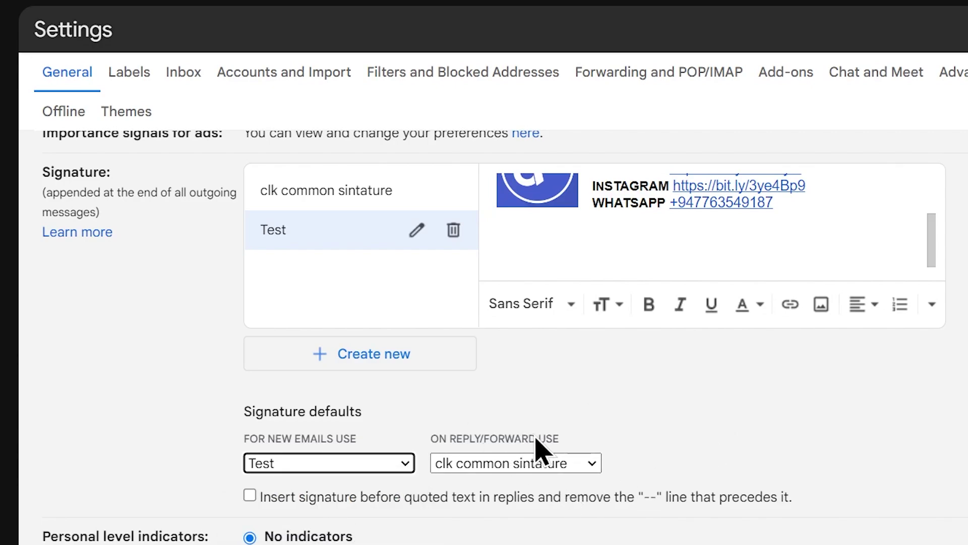
{"action": "left_click", "coordinate": [592, 467]}
{"action": "left_click", "coordinate": [537, 511]}
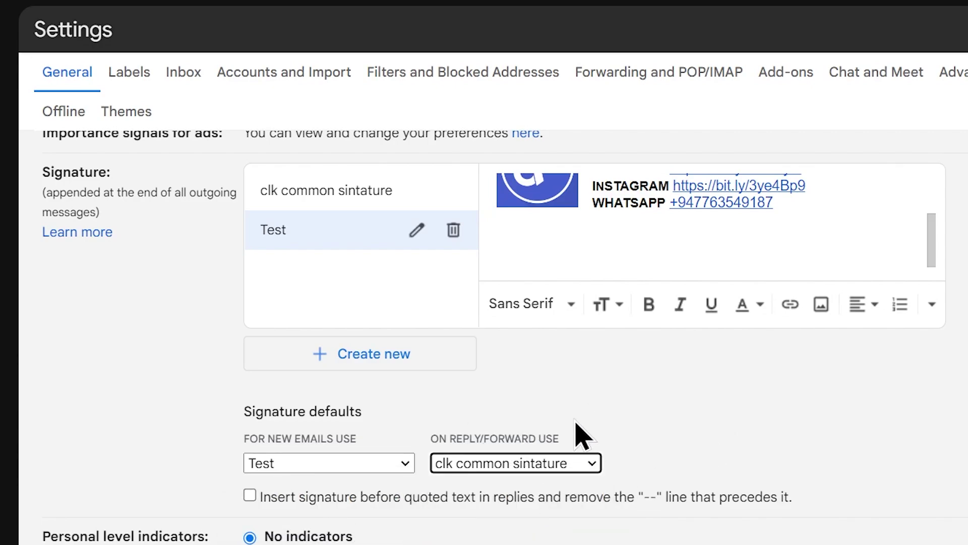
{"action": "scroll", "coordinate": [585, 433], "scroll_direction": "up", "scroll_amount": 1}
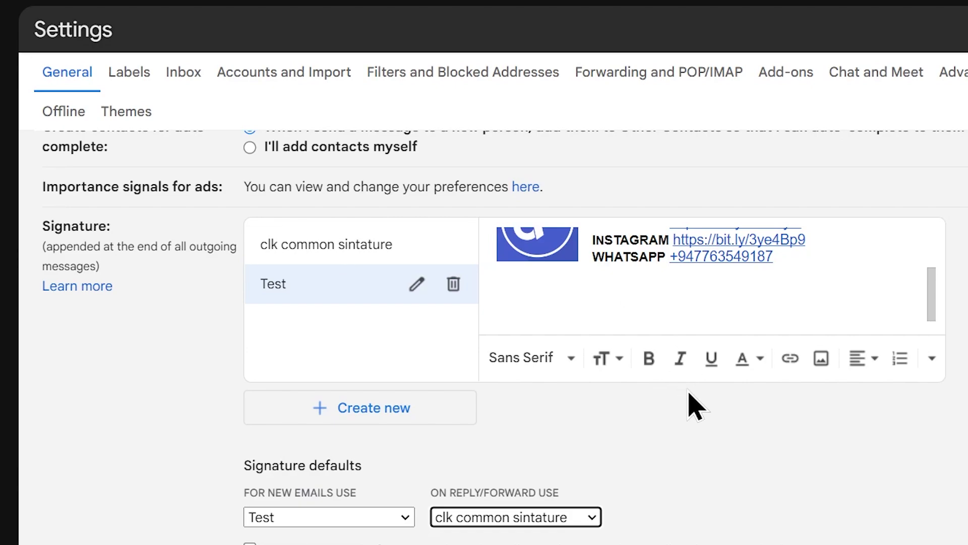
{"action": "scroll", "coordinate": [759, 454], "scroll_direction": "down", "scroll_amount": 10}
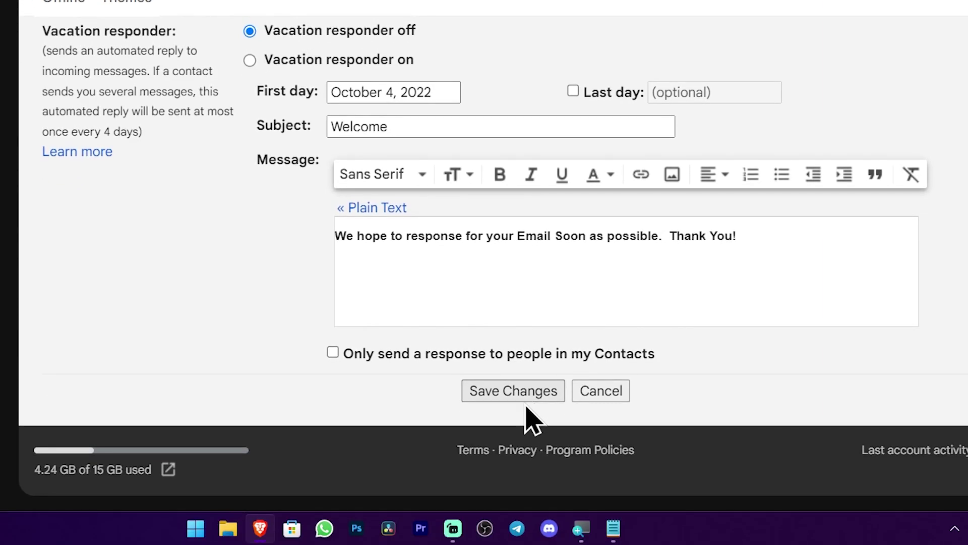
Save the settings and start a new message showing the Test signature
{"action": "left_click", "coordinate": [531, 396]}
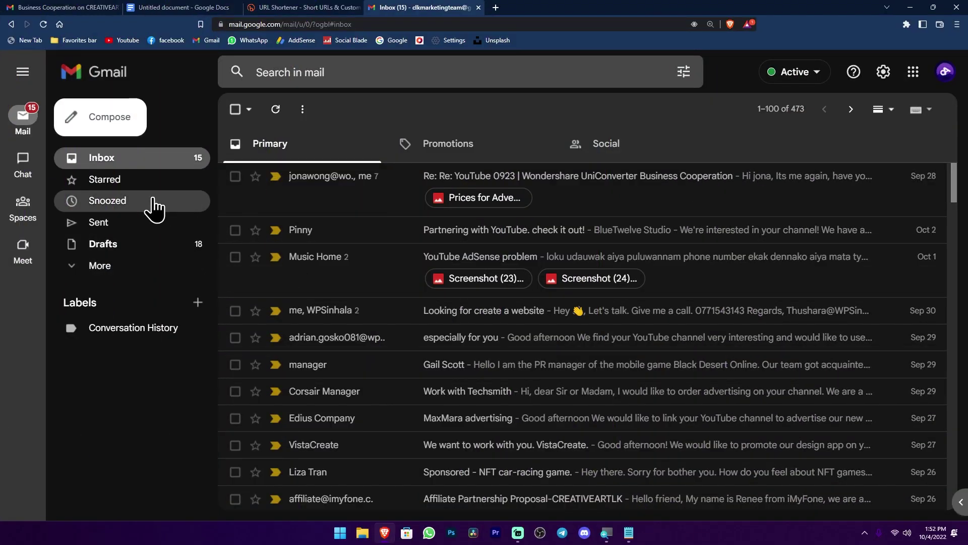
{"action": "left_click", "coordinate": [121, 130]}
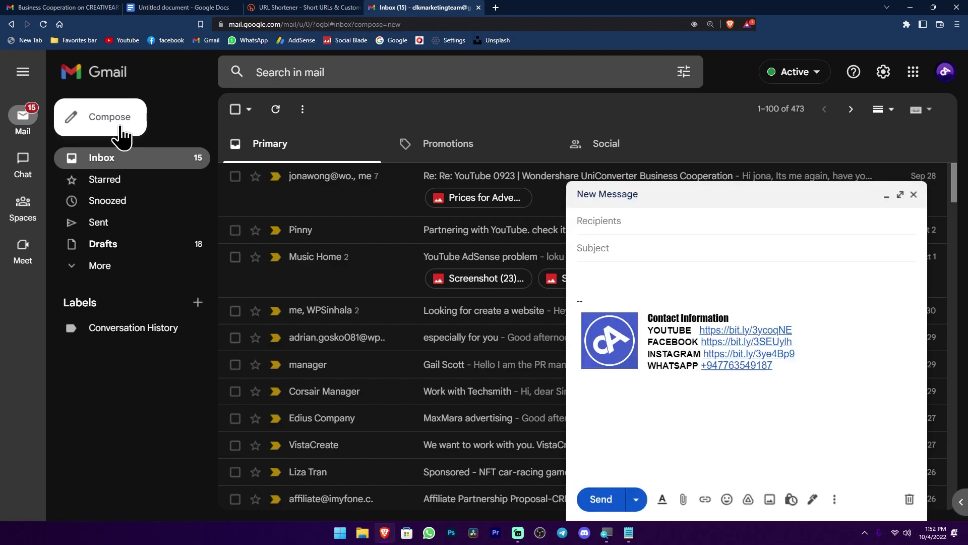